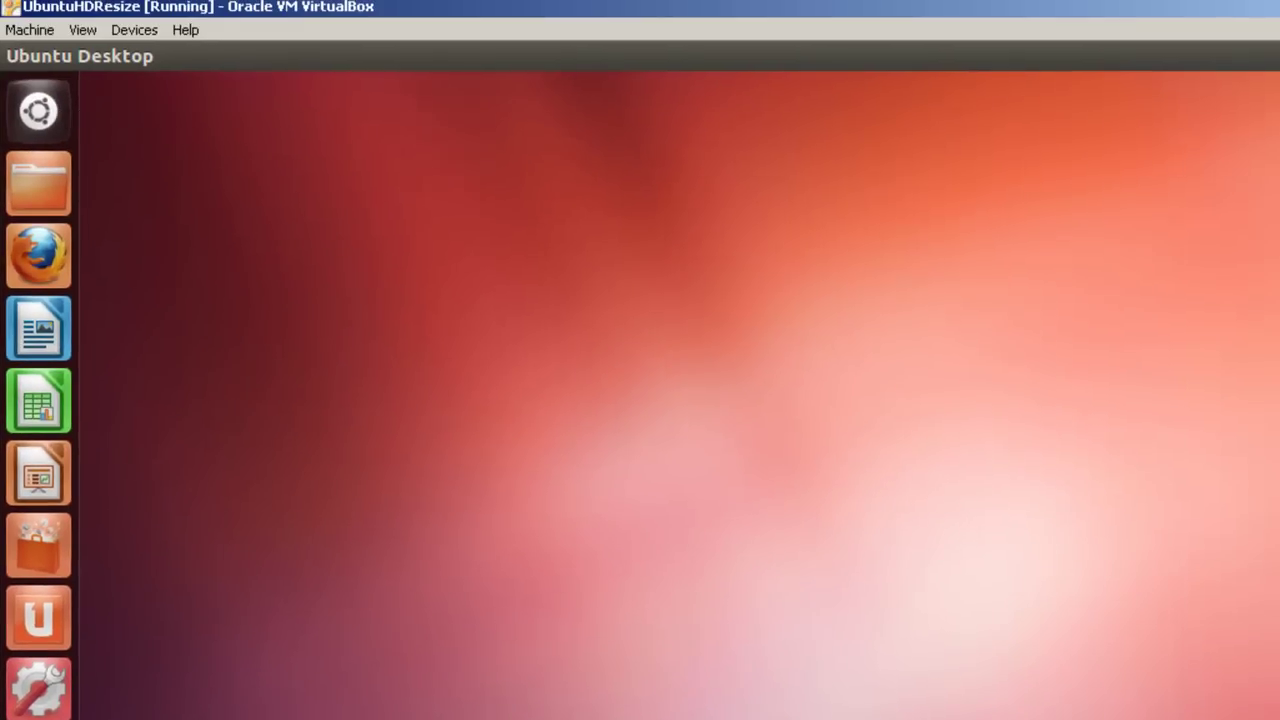
Launch Disk Utility from a Dash search for 'disk', then widen the 13 GB hard disk's details.
key(super)
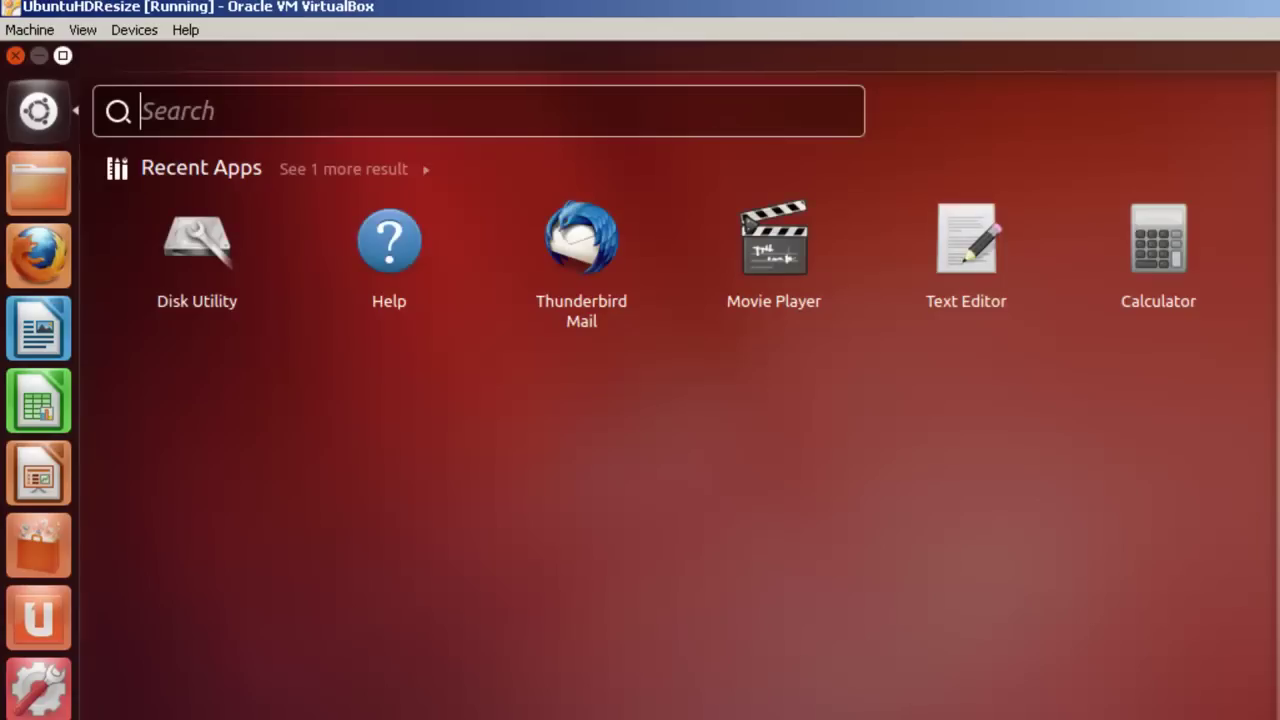
text(disk)
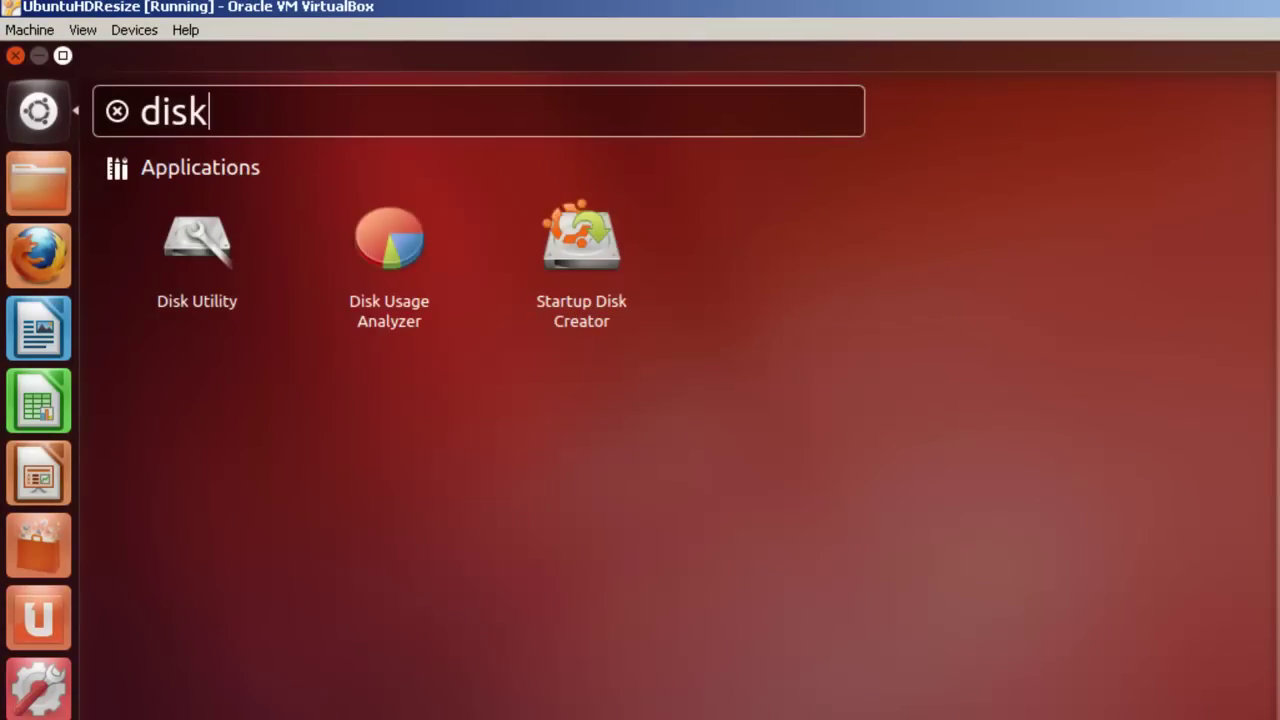
click(202, 240)
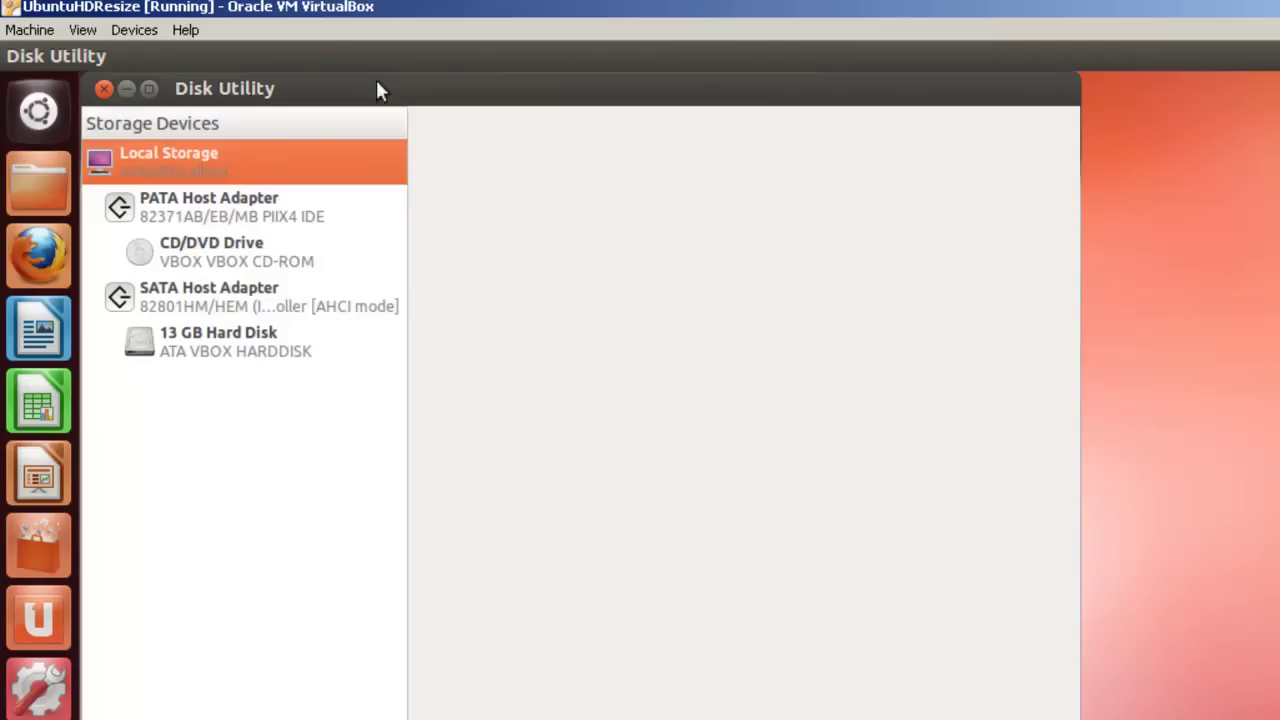
drag(437, 89, 872, 113)
click(636, 366)
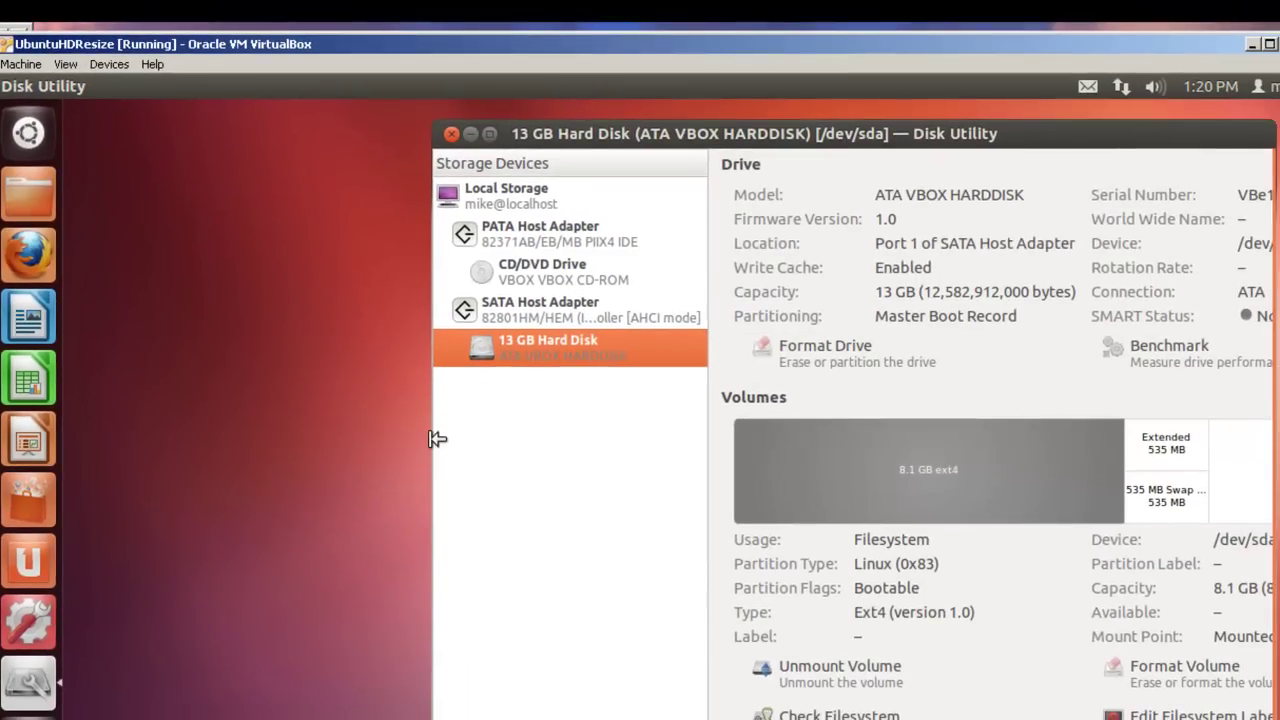
drag(437, 438, 150, 438)
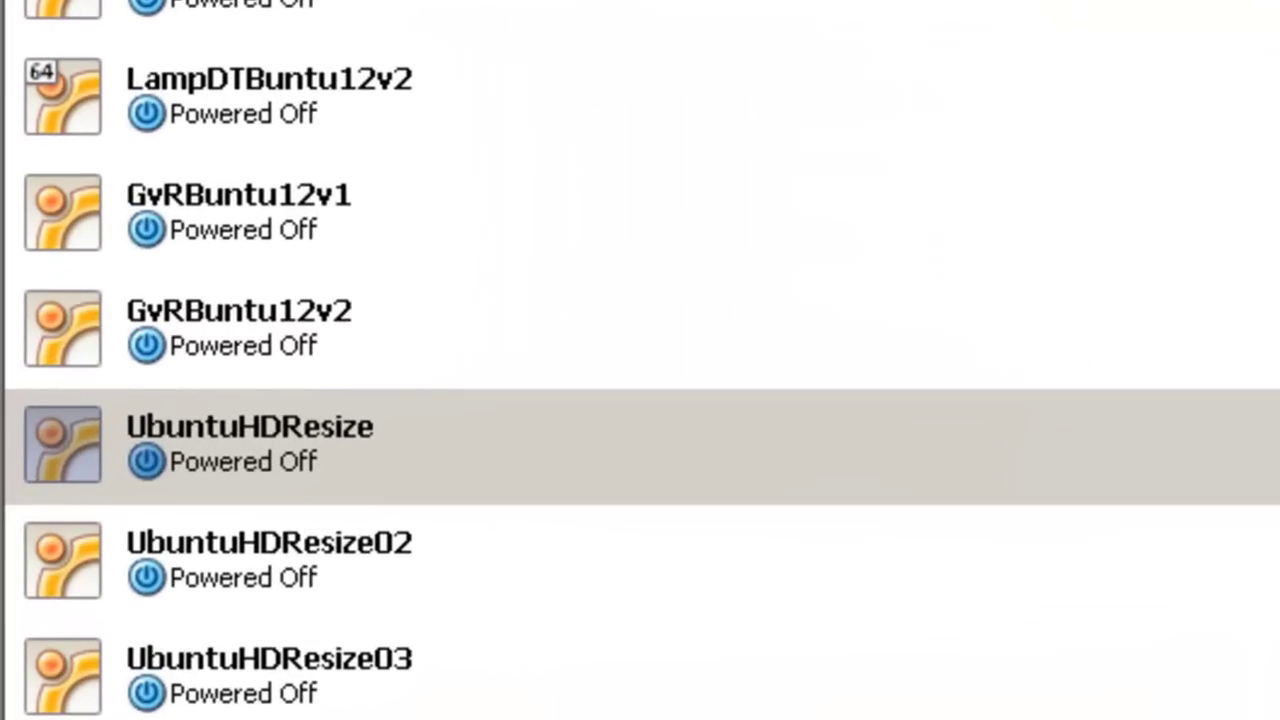
Uncheck Floppy in UbuntuHDResize's System boot order and save the change.
click(323, 432)
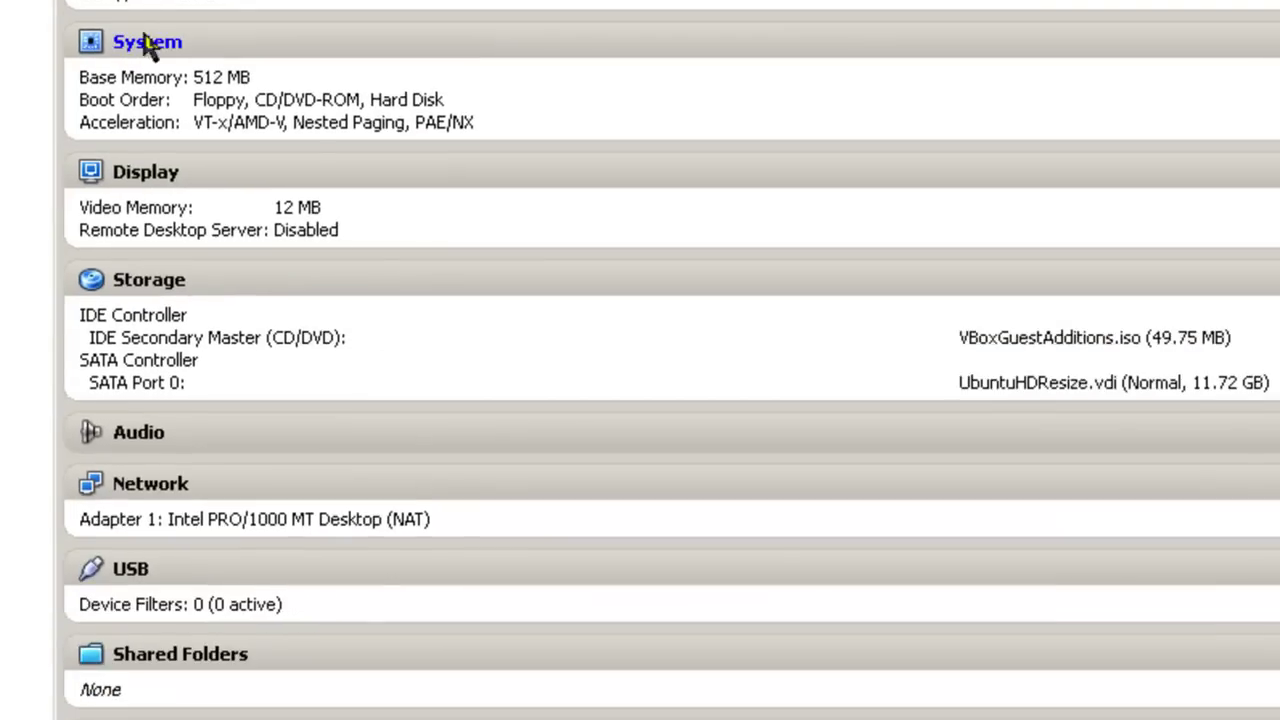
click(145, 42)
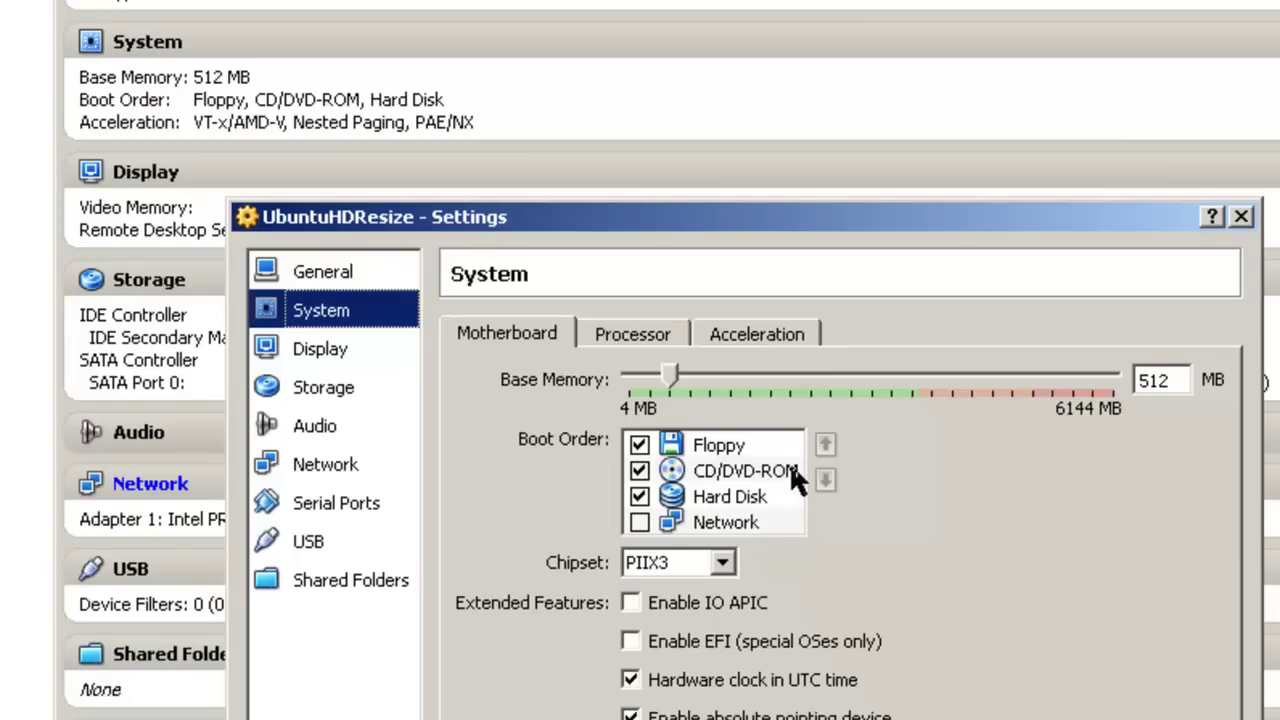
click(641, 446)
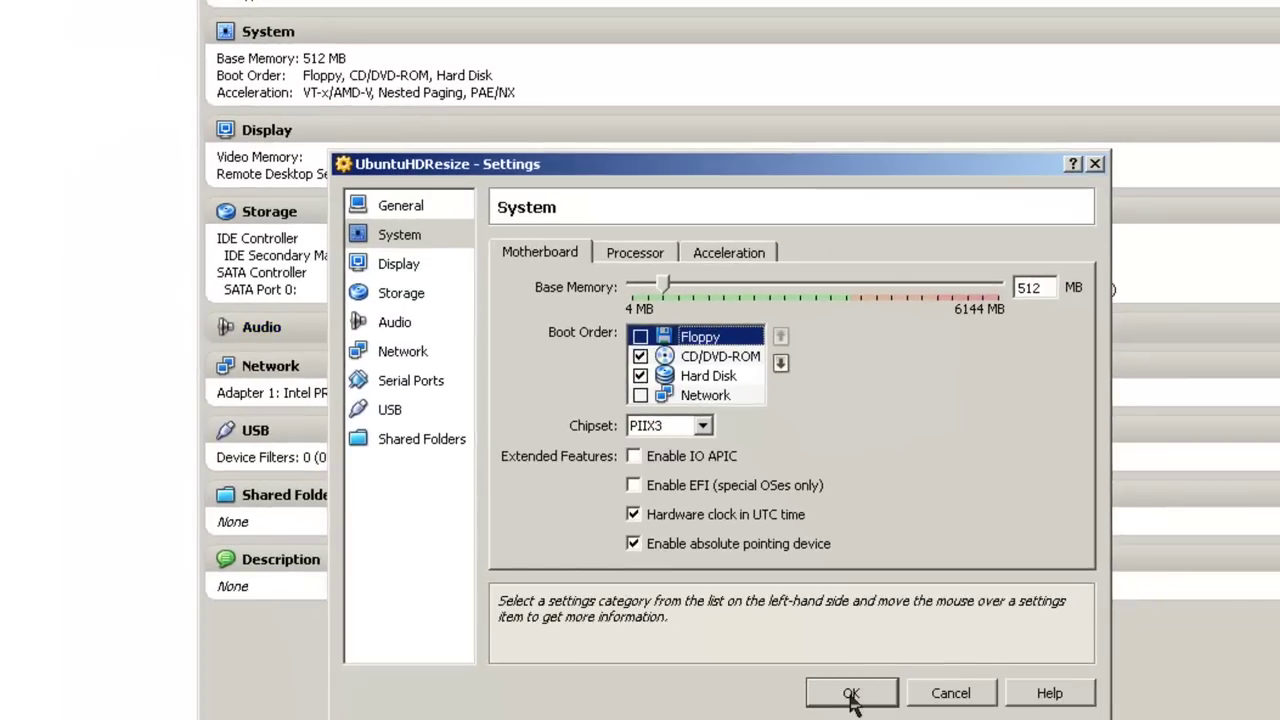
click(851, 693)
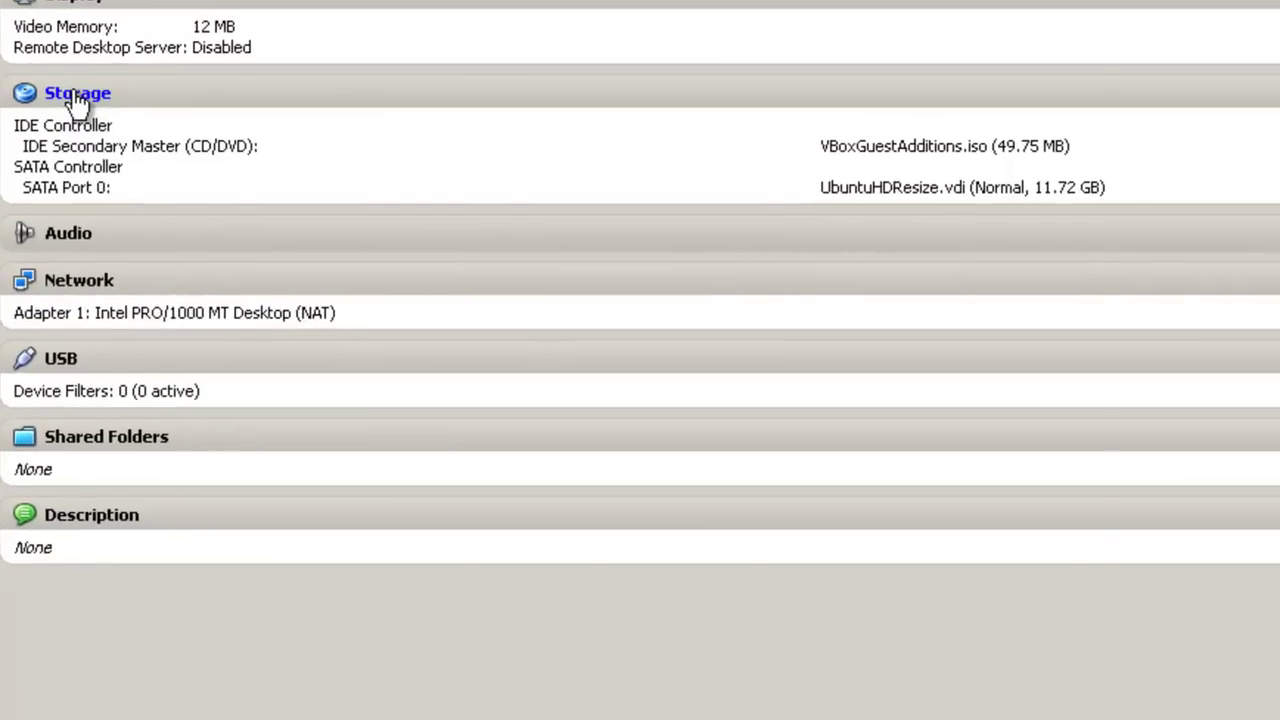
Swap VBoxGuestAdditions.iso for Host Drive 'D:' in UbuntuHDResize's CD/DVD drive and save.
click(78, 100)
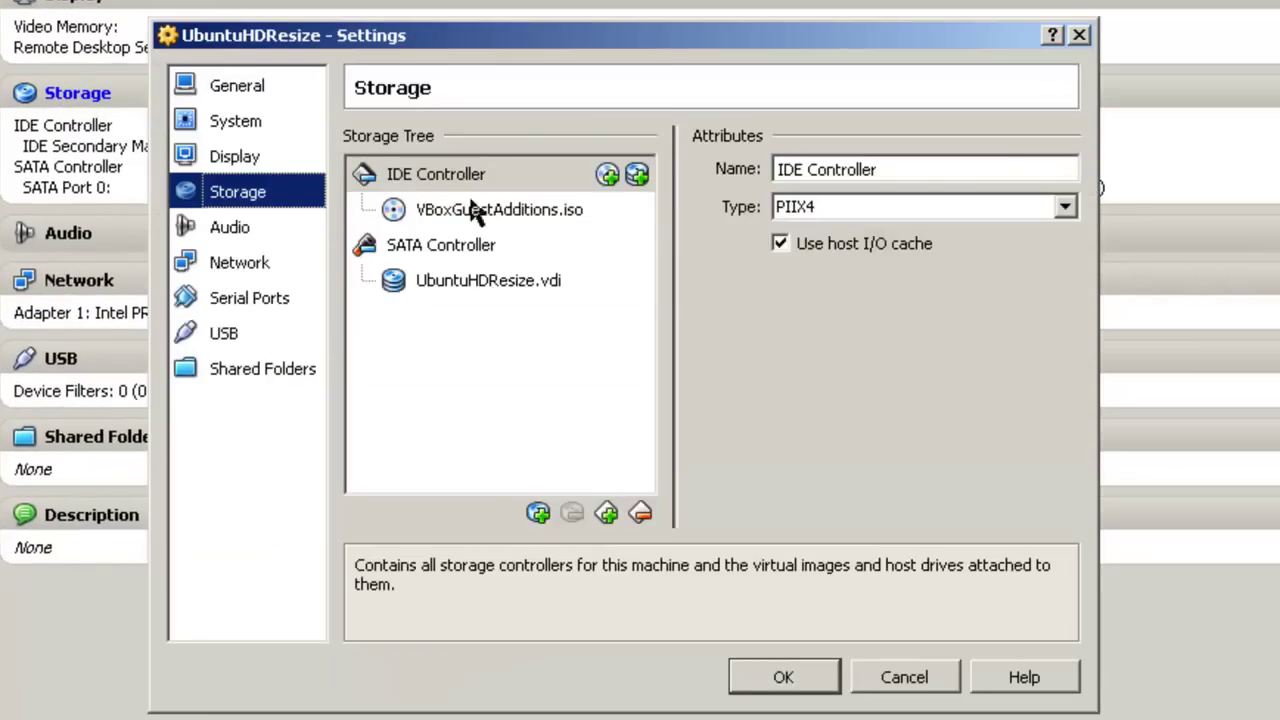
mouse_move(521, 207)
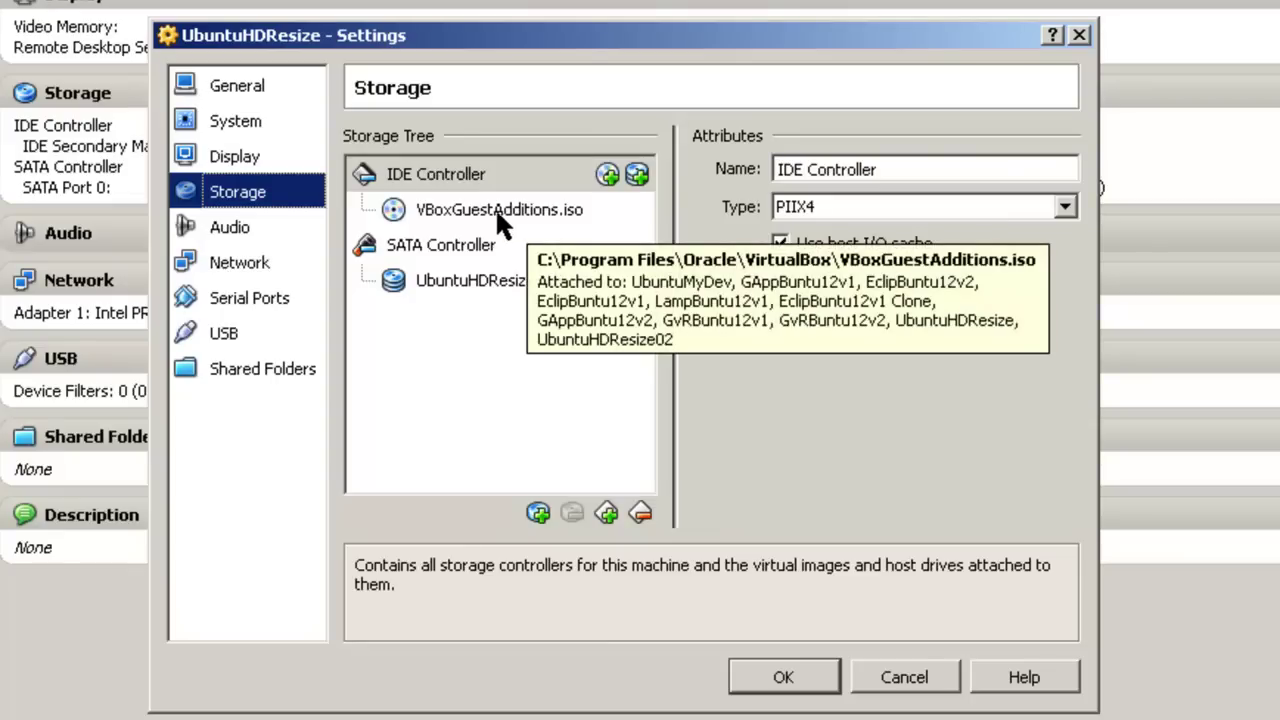
click(441, 210)
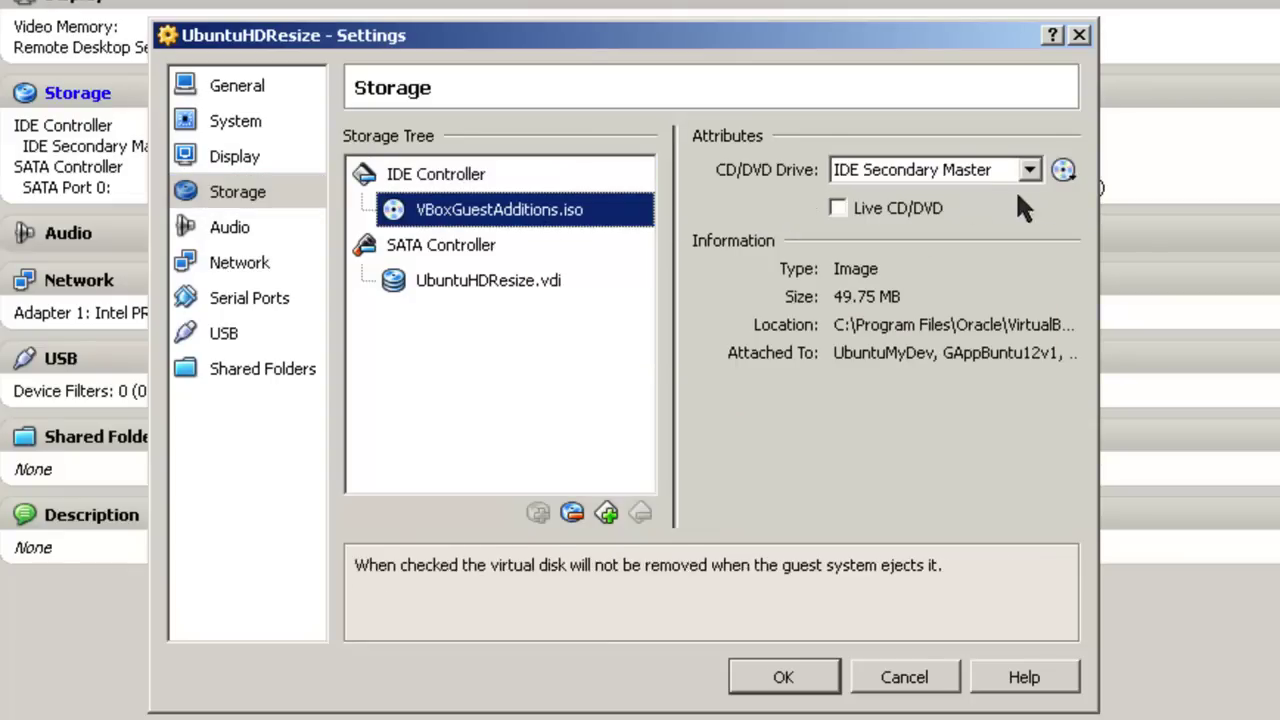
click(1066, 172)
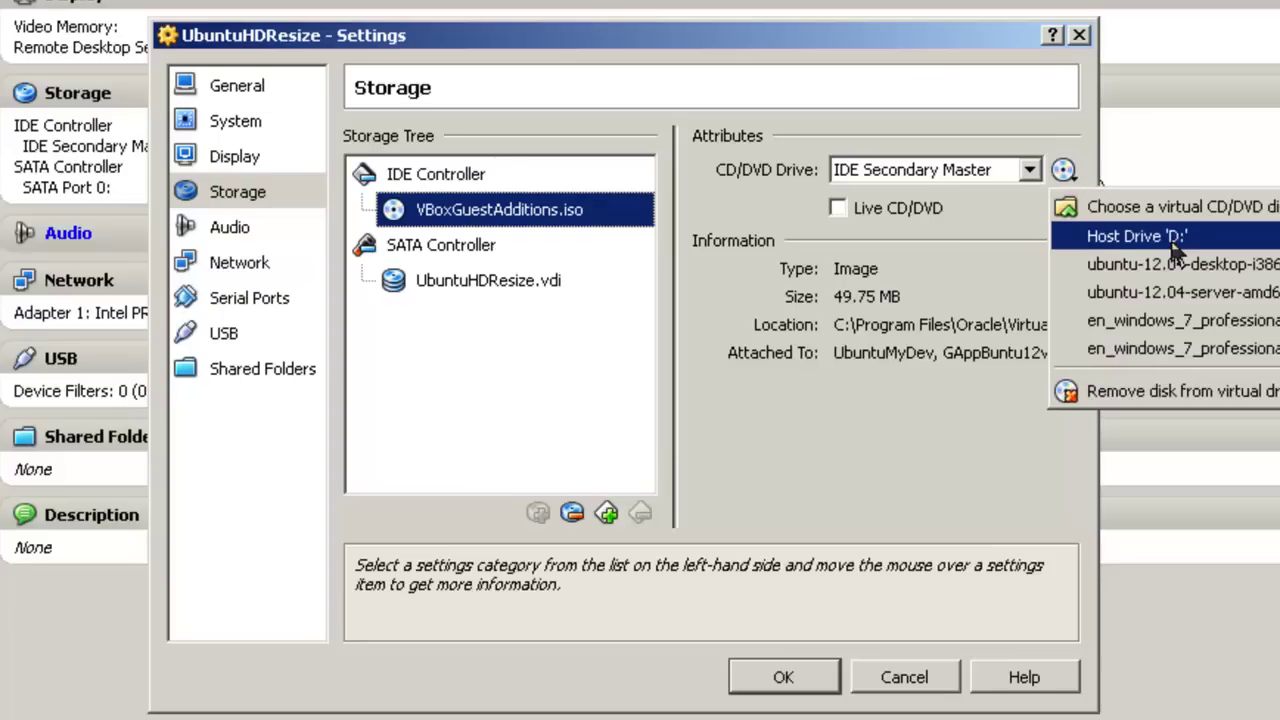
click(1140, 237)
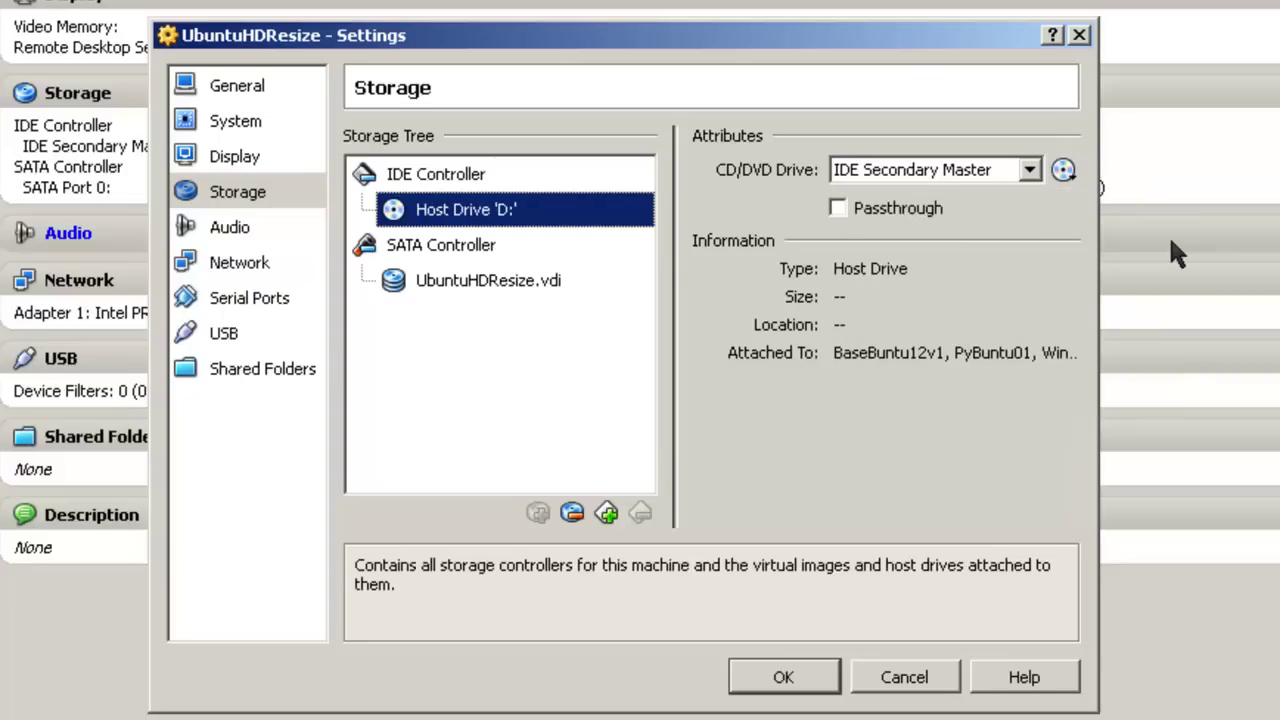
mouse_move(462, 222)
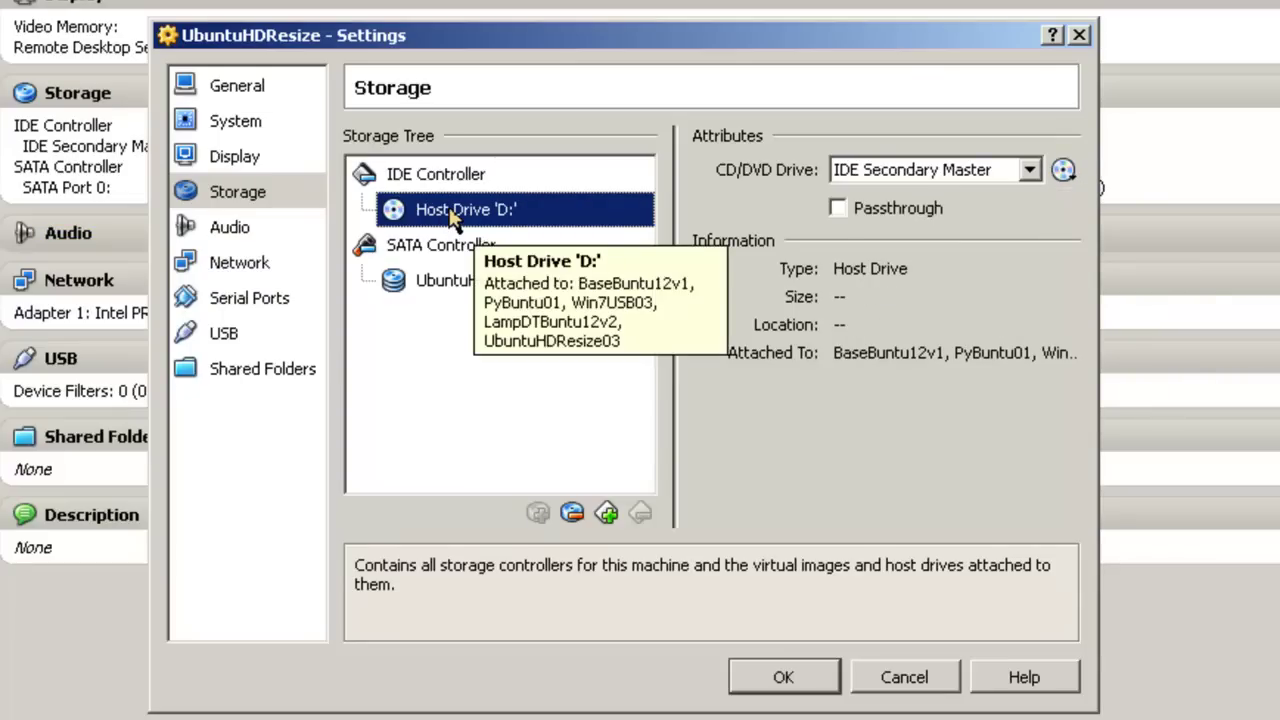
click(785, 678)
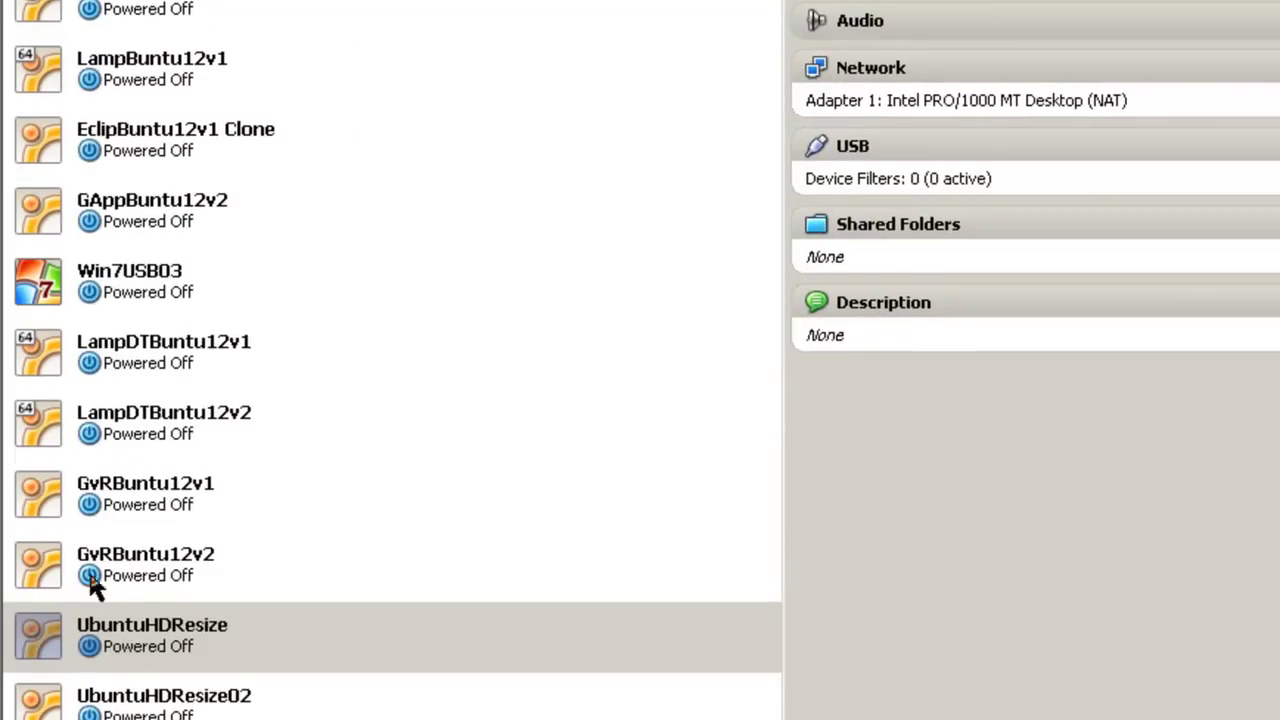
Start UbuntuHDResize, dismiss the colour-depth notice, and choose Try Ubuntu from the CD.
right_click(160, 640)
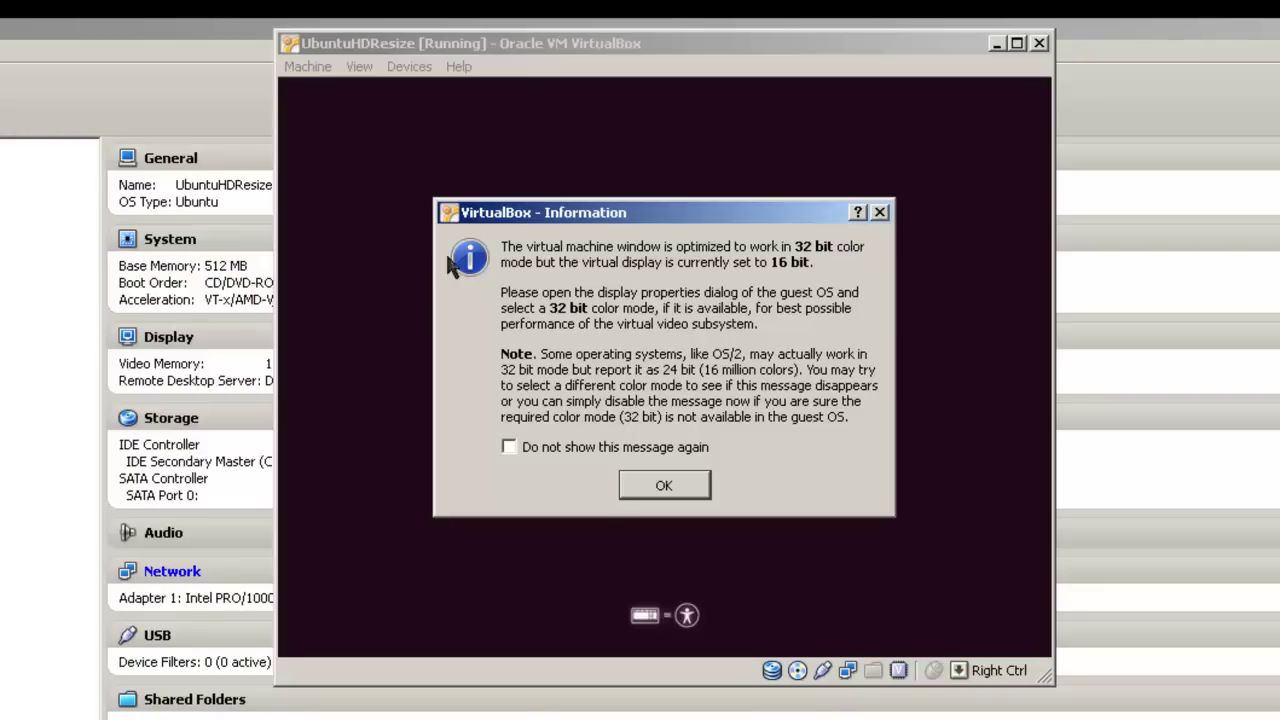
click(688, 490)
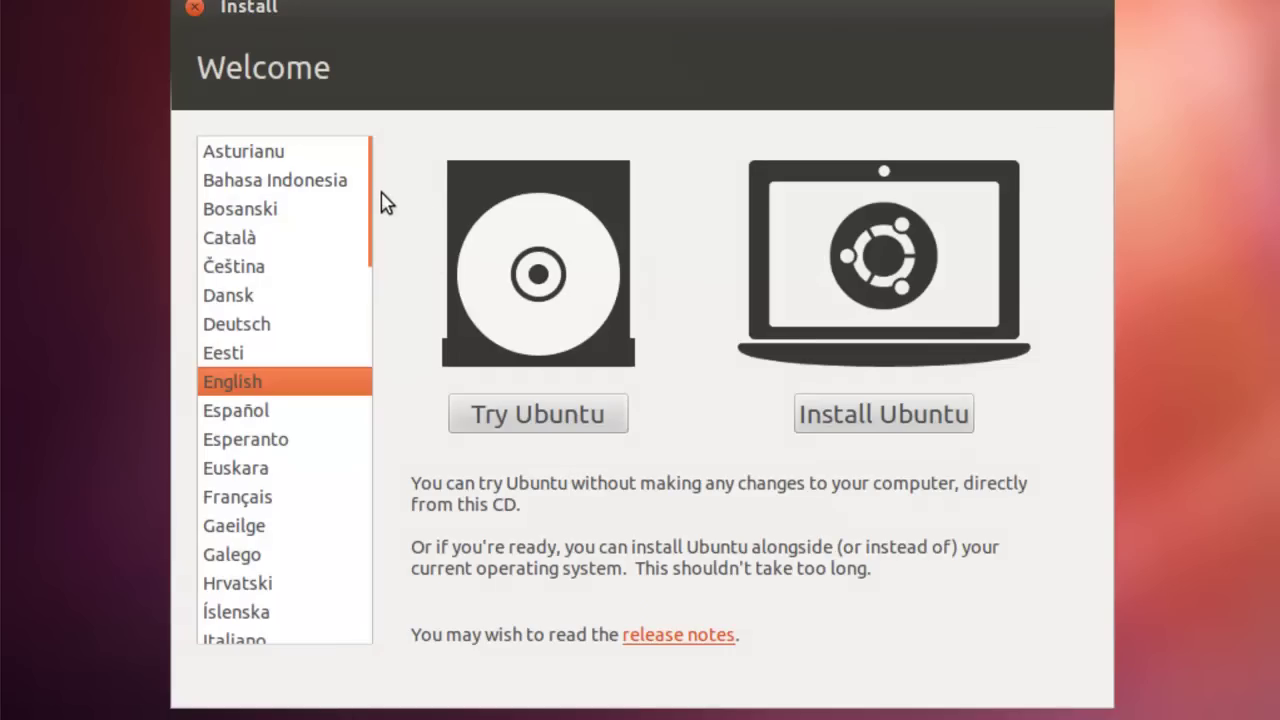
click(533, 418)
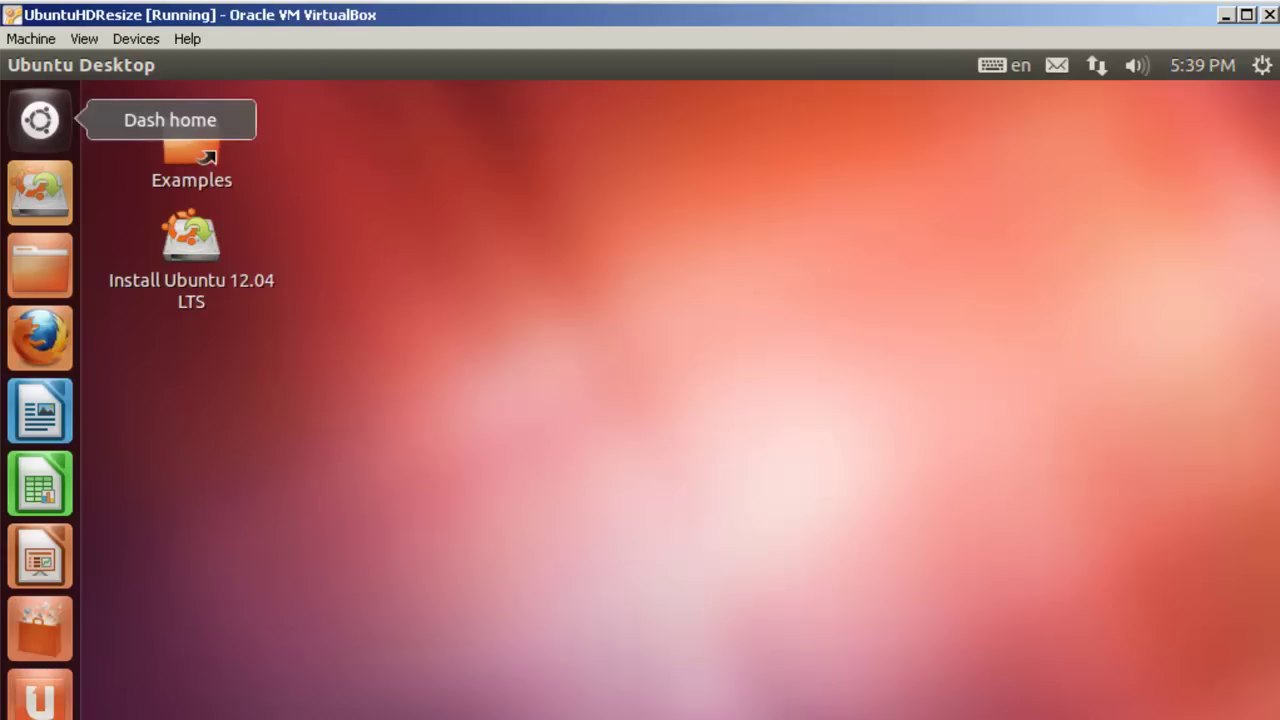
Search the Dash for 'gParted' and launch GParted Partition Editor.
click(42, 122)
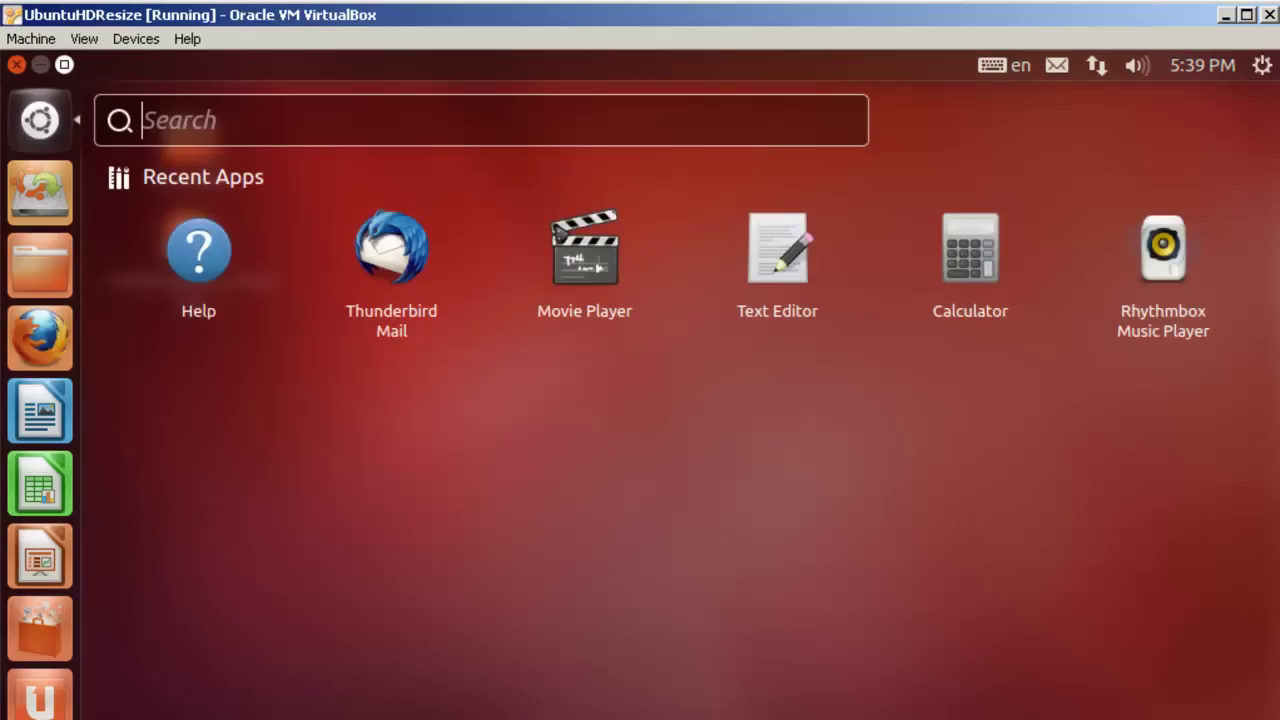
text(gPa)
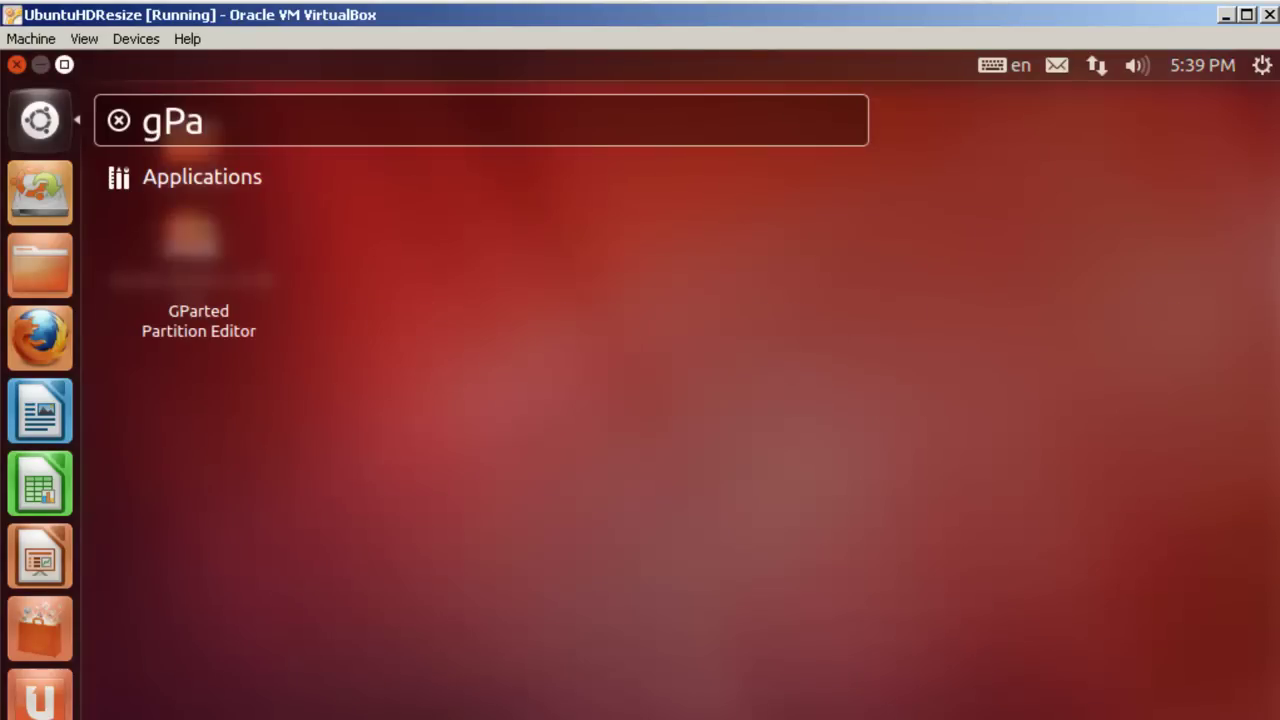
text(rted)
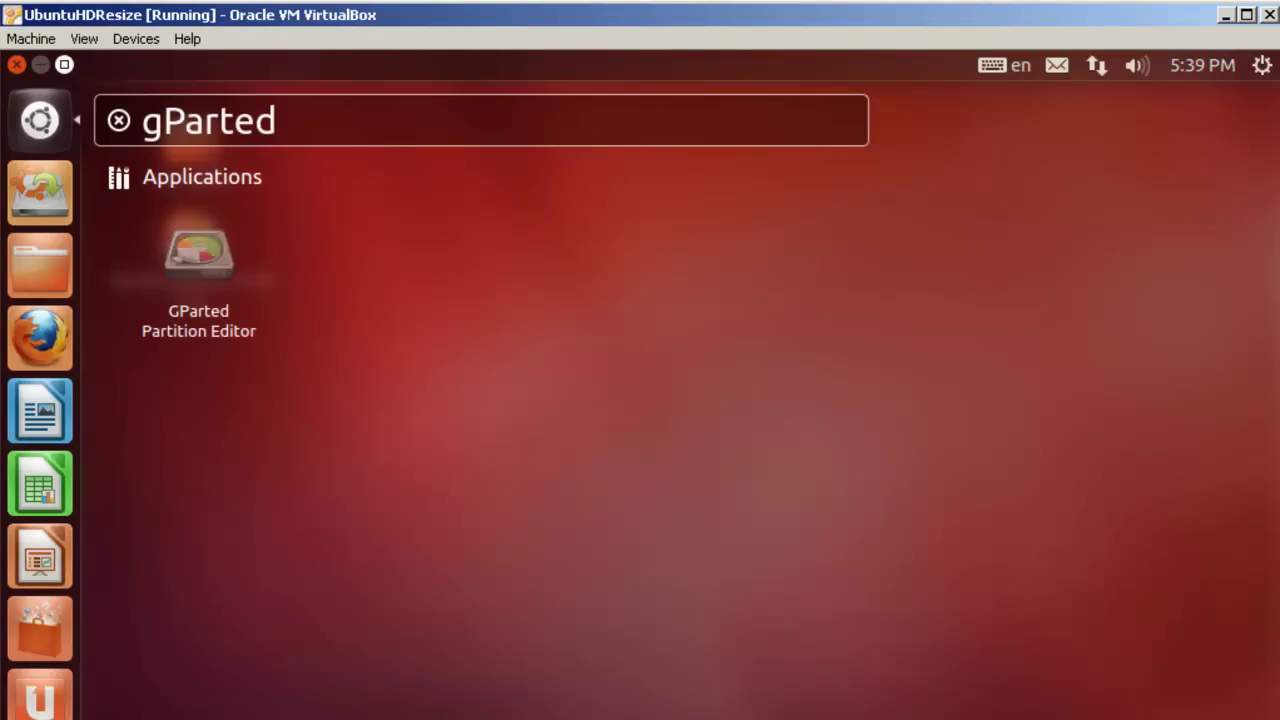
click(203, 264)
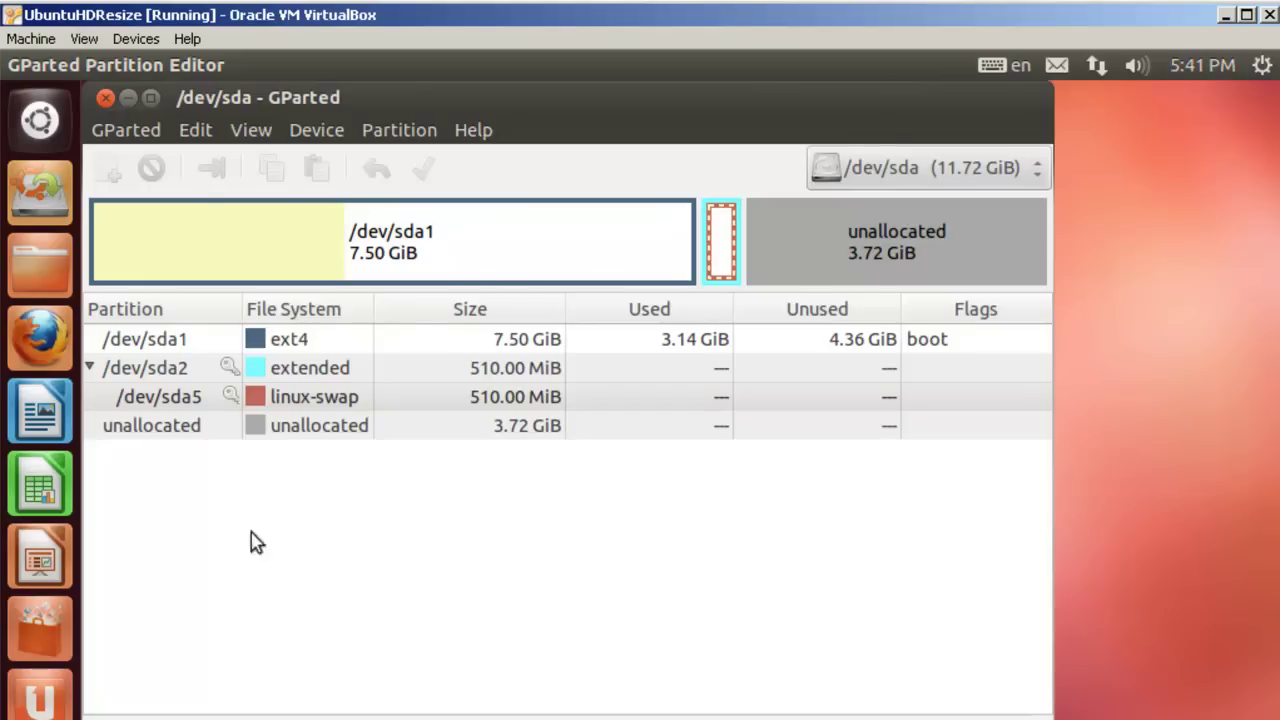
Turn off swap on /dev/sda5, then select the extended partition /dev/sda2.
click(347, 403)
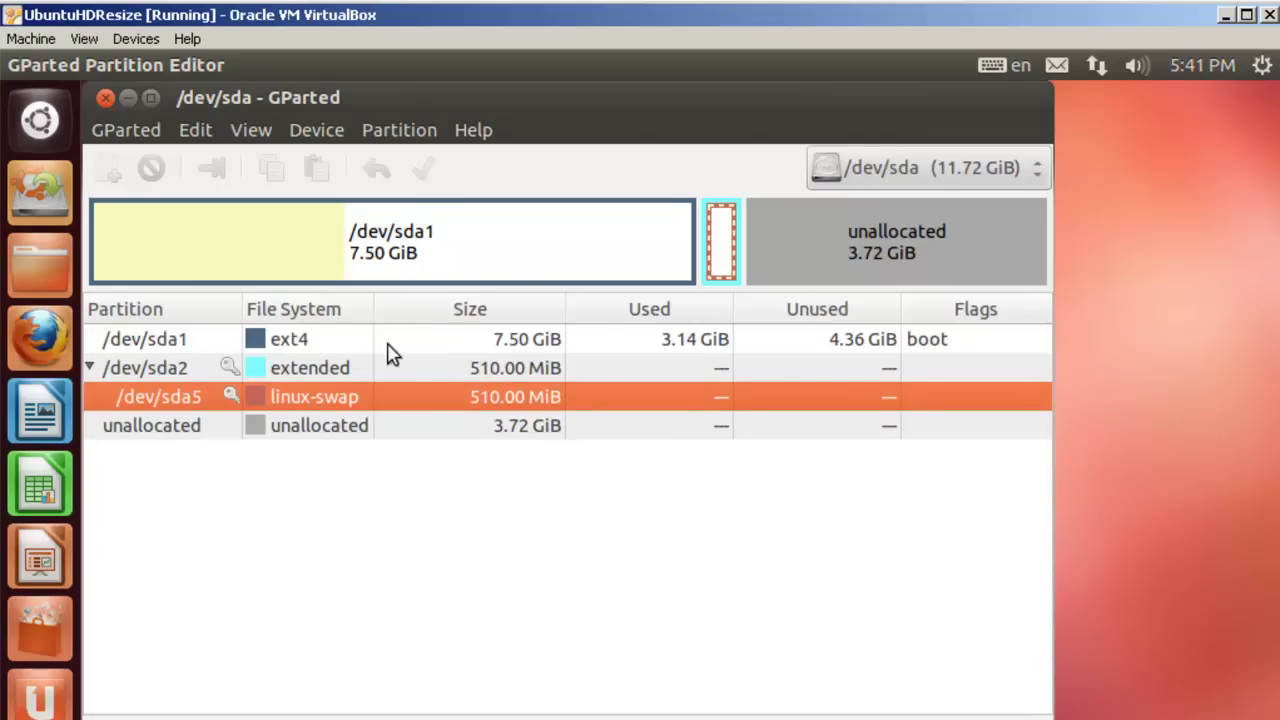
click(400, 132)
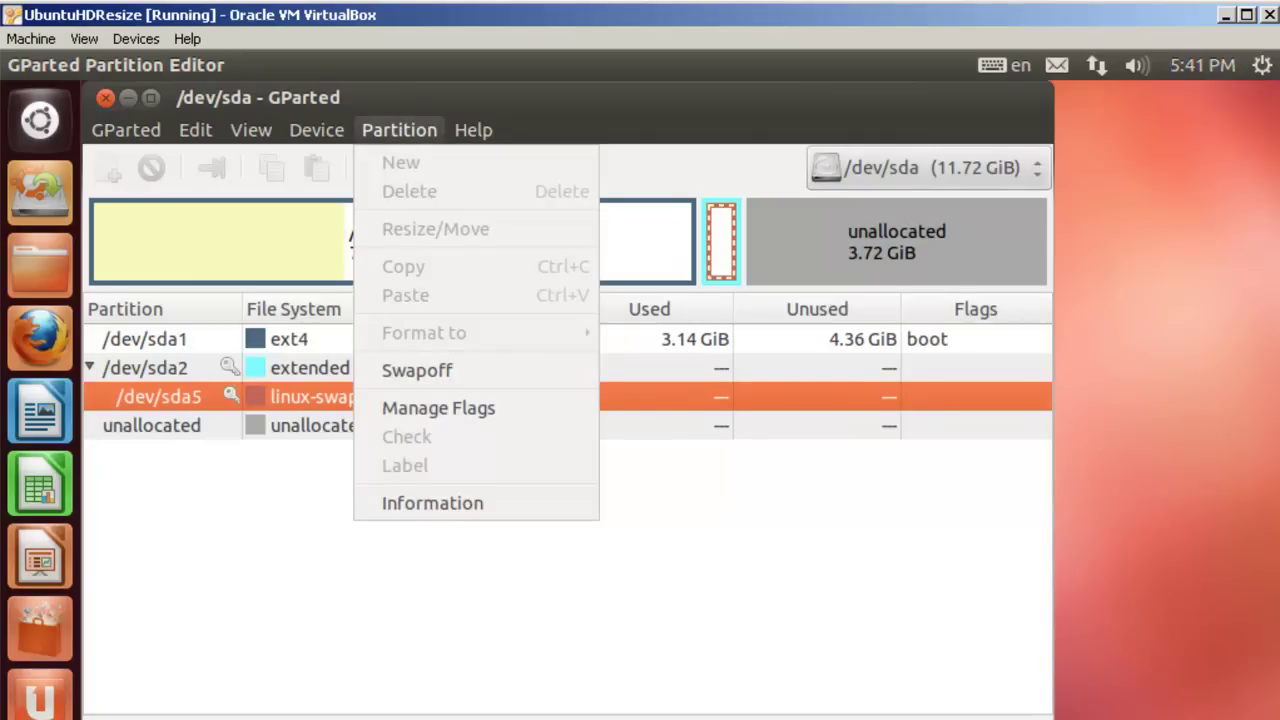
click(432, 372)
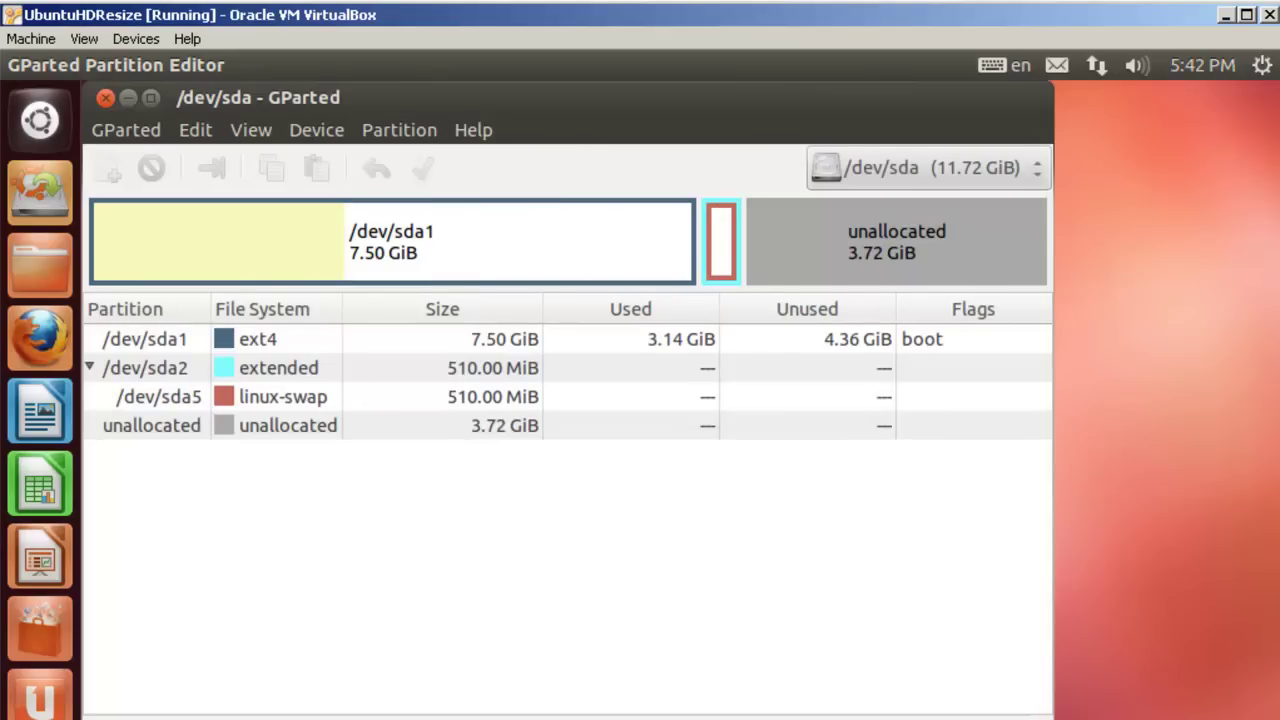
click(294, 370)
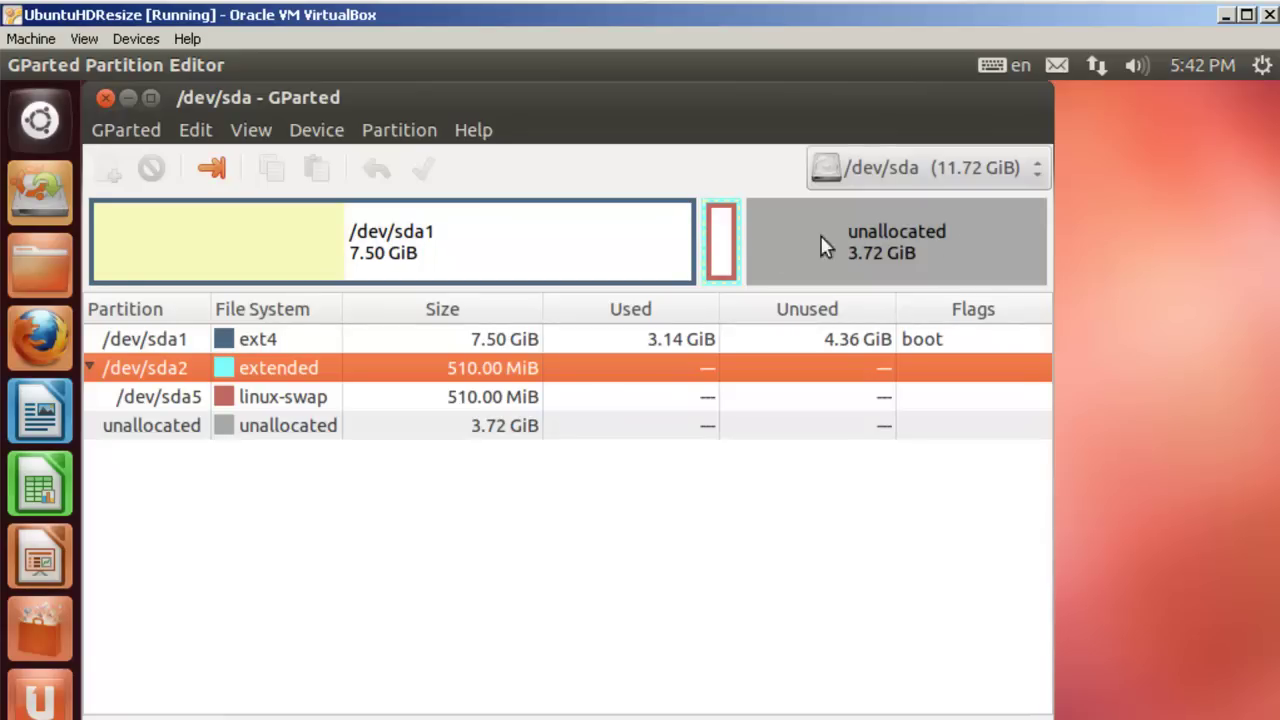
Resize /dev/sda2 from 510.00 MiB to 4.22 GiB across all following unallocated space.
click(399, 130)
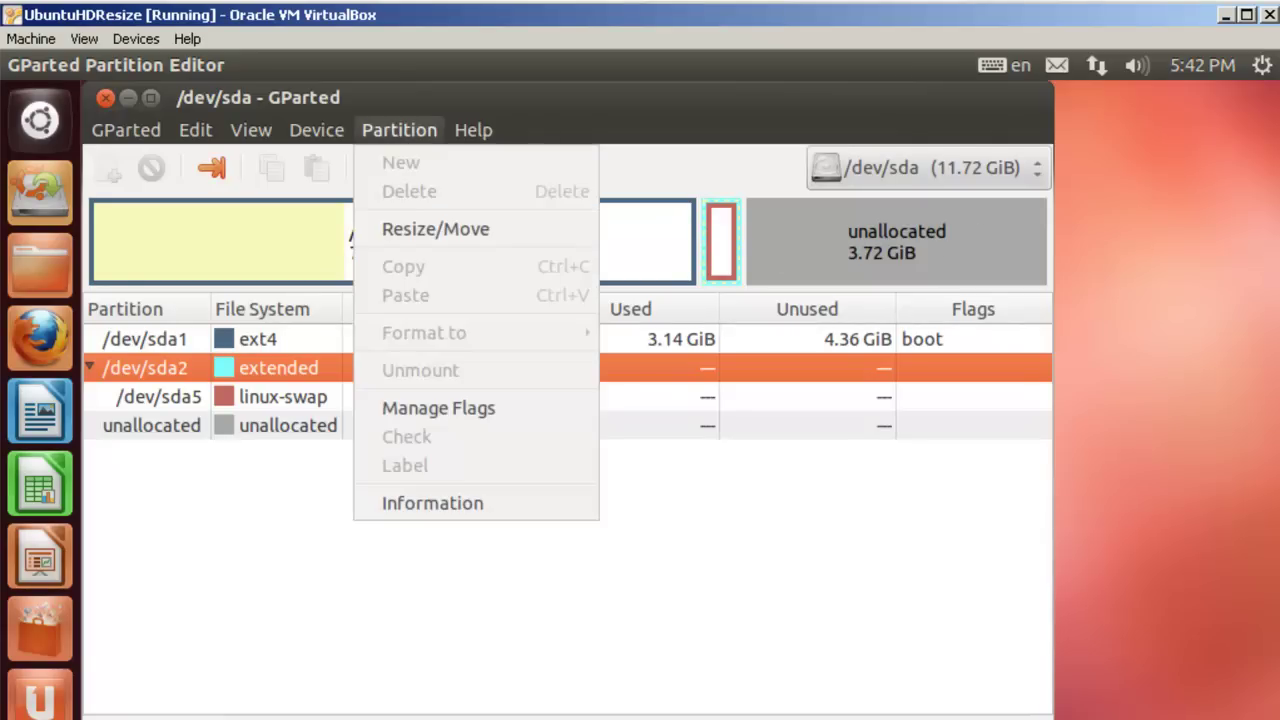
click(420, 230)
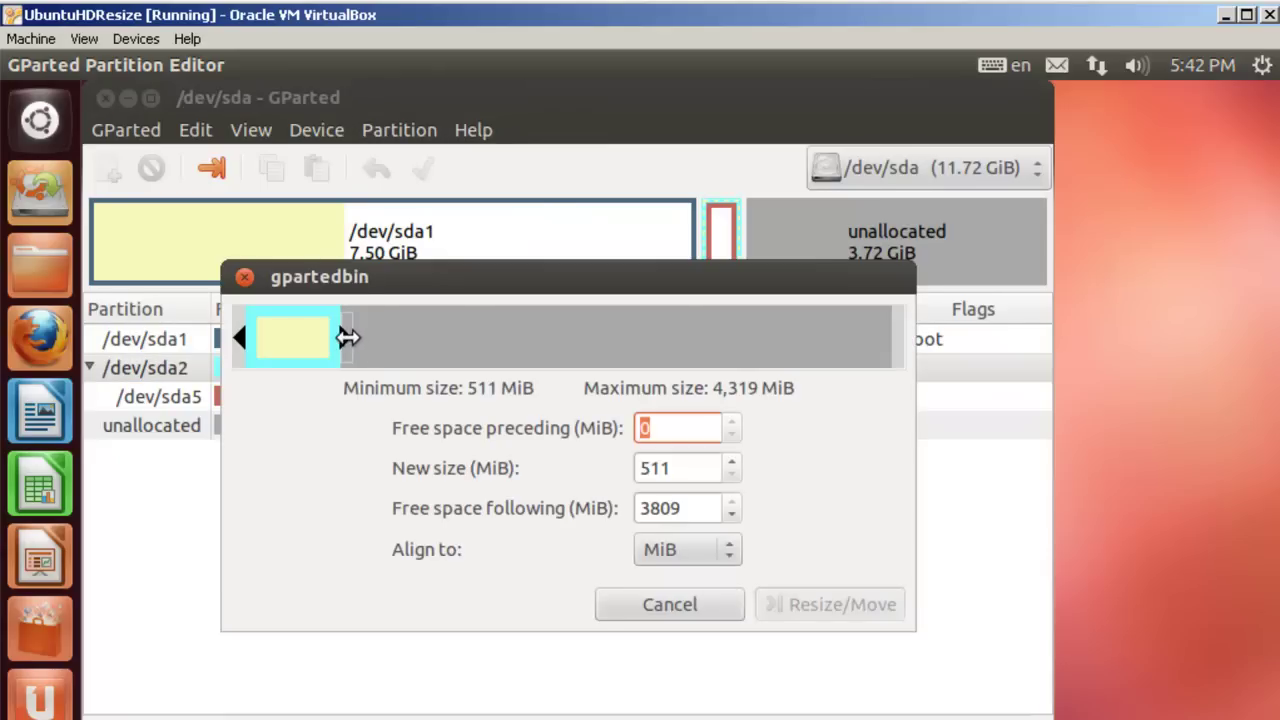
drag(347, 338, 890, 320)
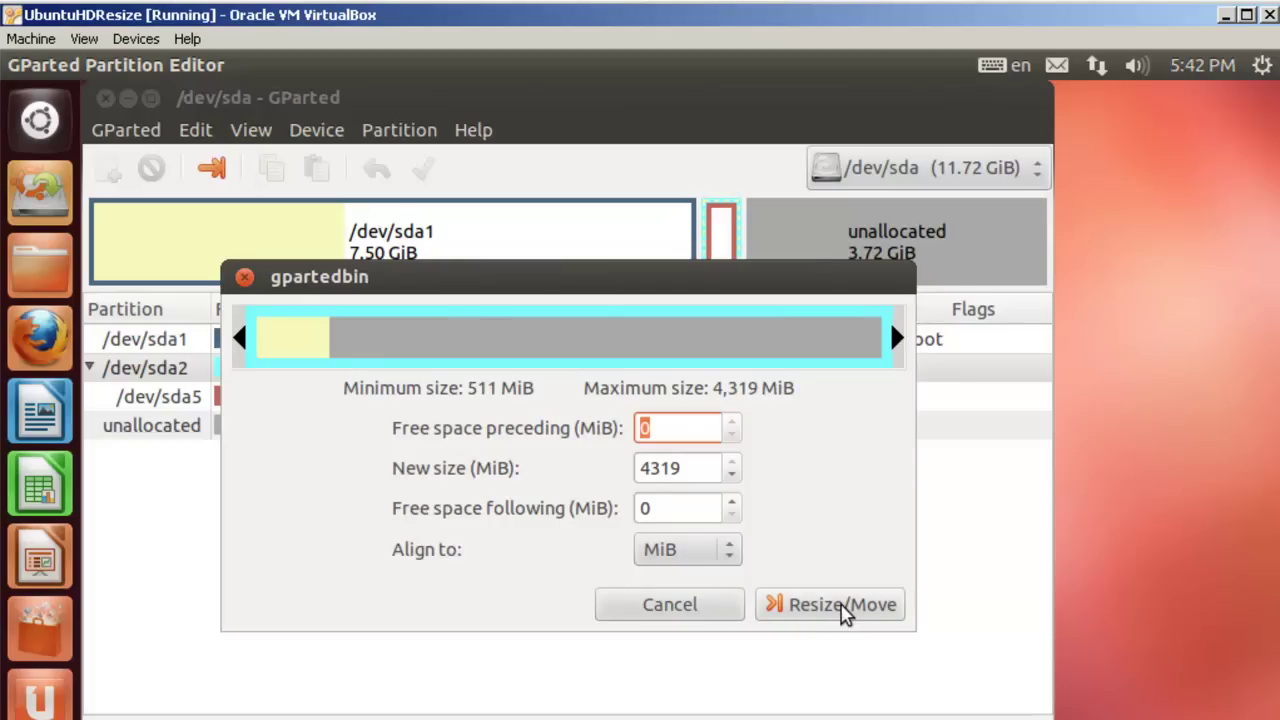
click(845, 610)
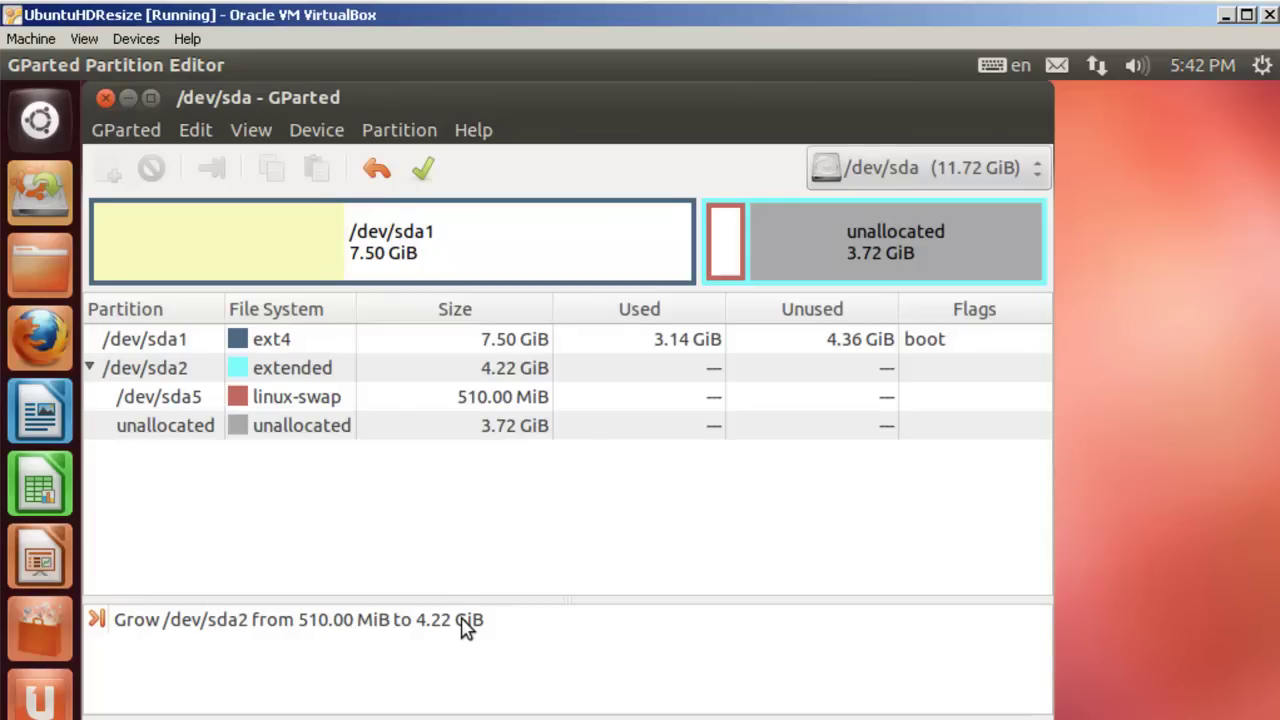
Move swap partition /dev/sda5 to the far right of sda2, accepting the move warning.
click(204, 136)
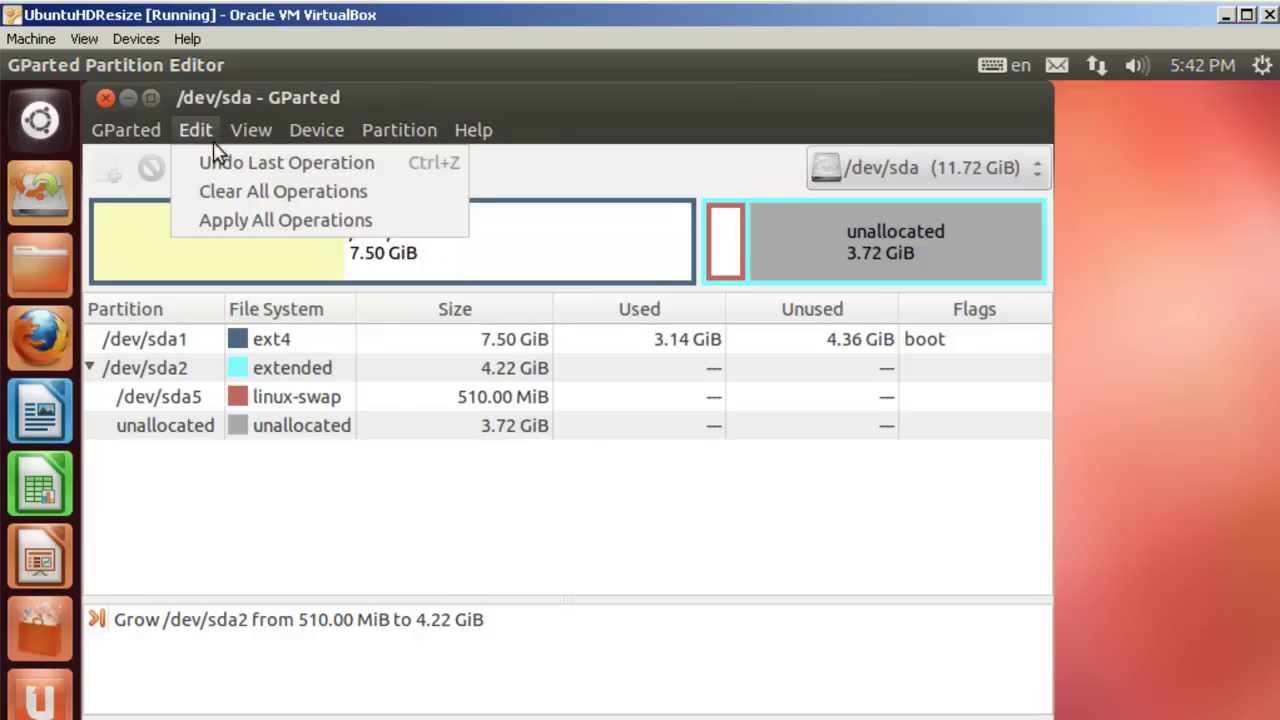
click(632, 110)
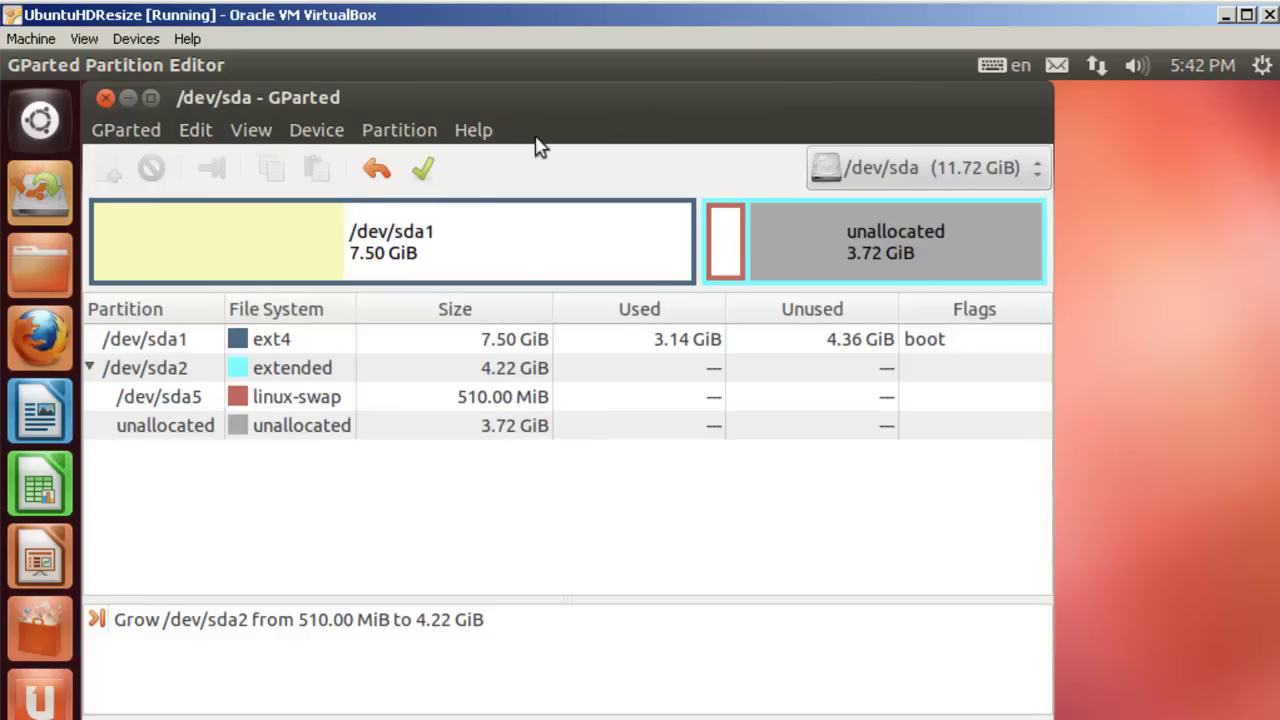
click(283, 407)
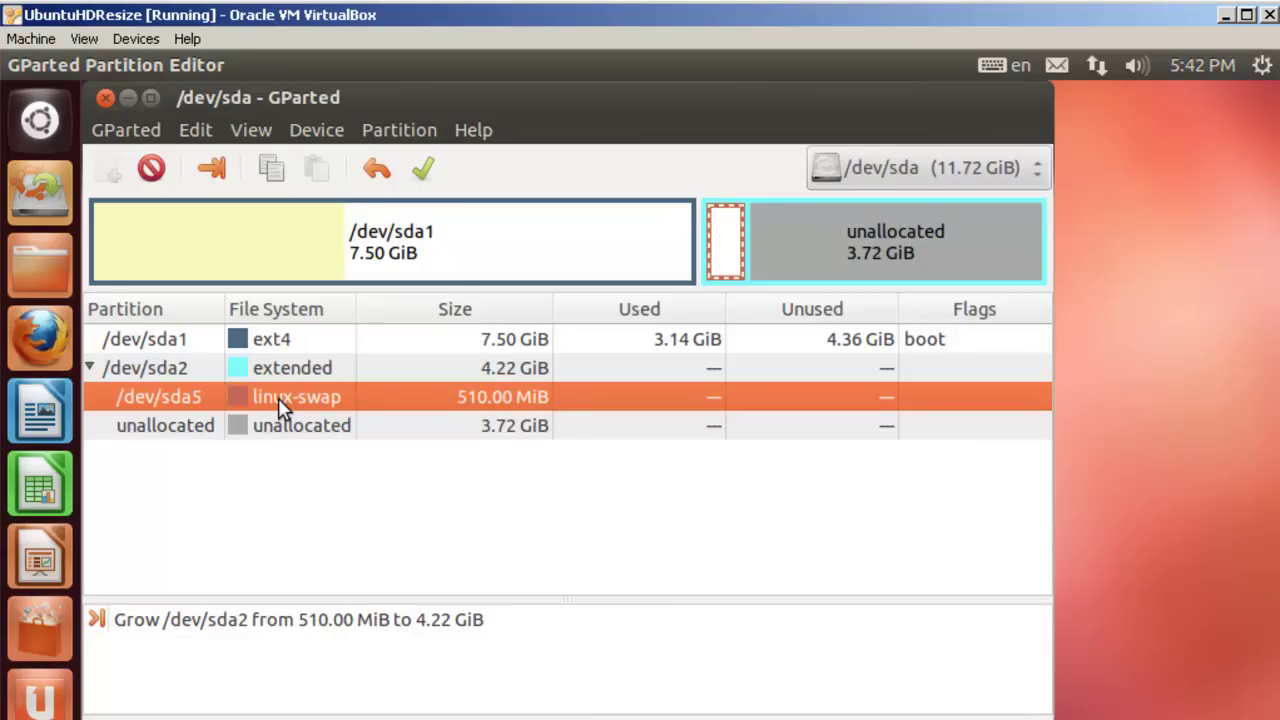
click(400, 131)
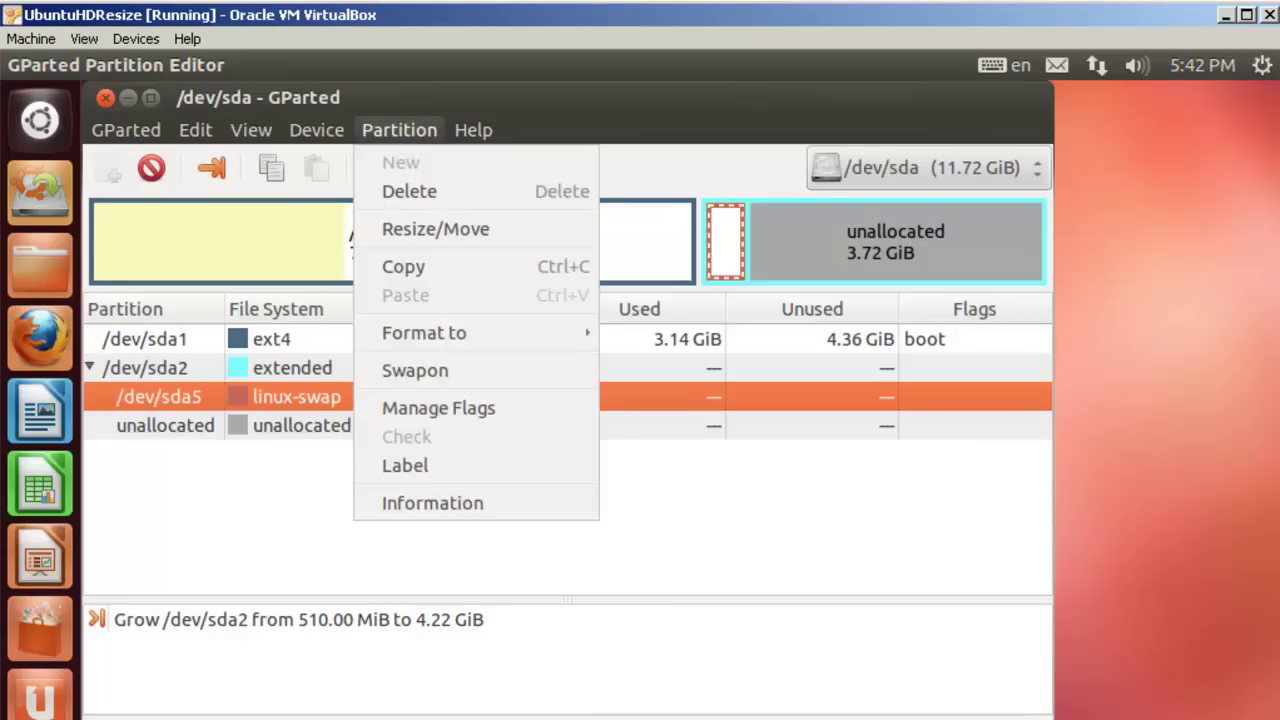
click(412, 232)
drag(276, 352, 829, 345)
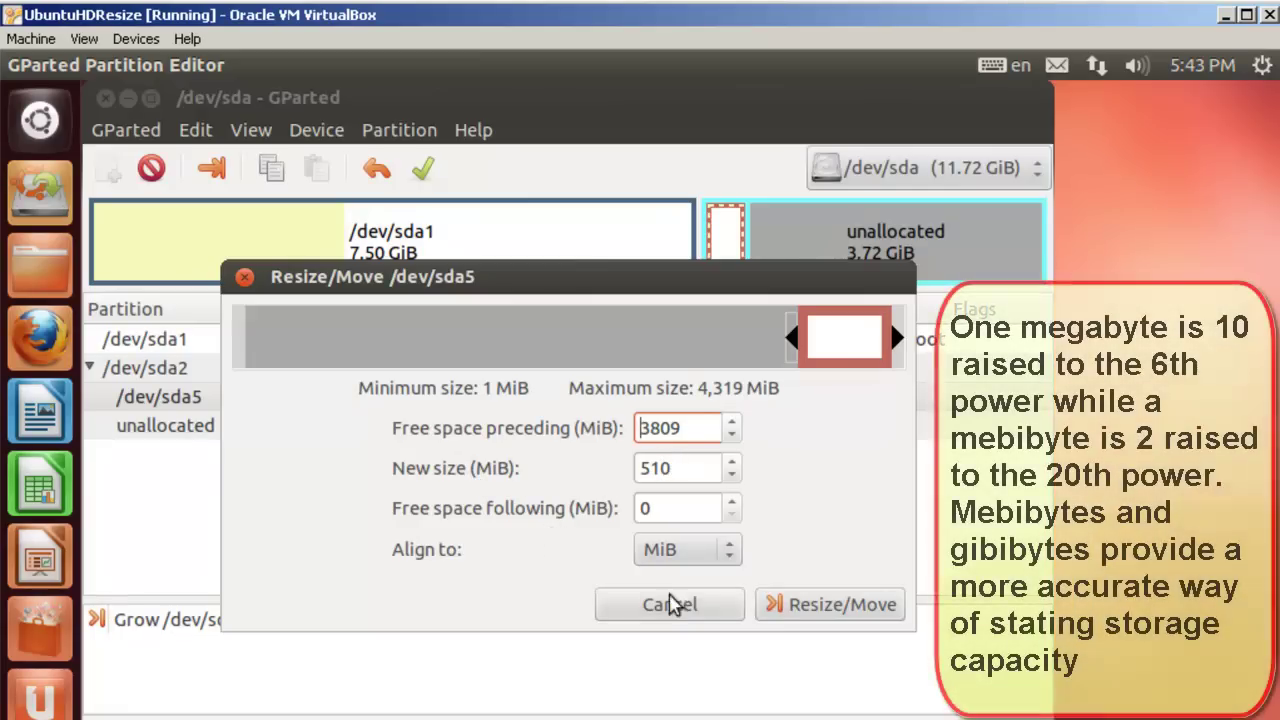
click(829, 606)
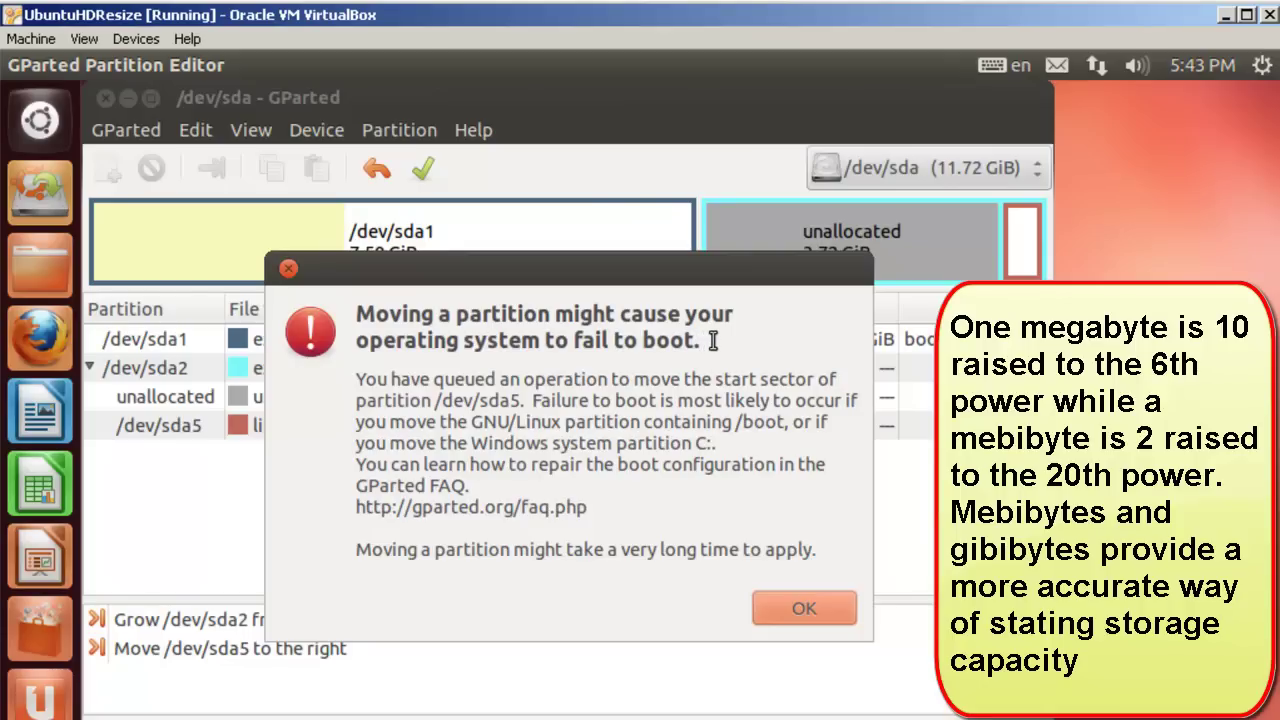
click(806, 612)
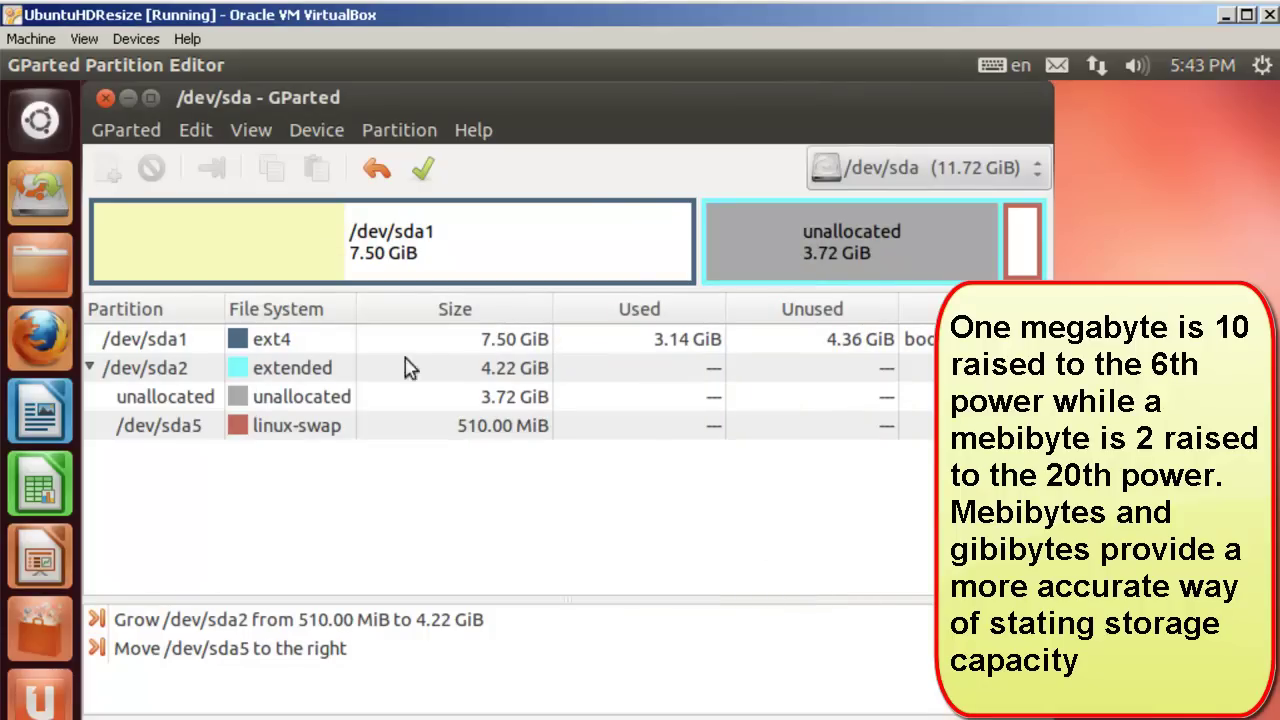
click(318, 372)
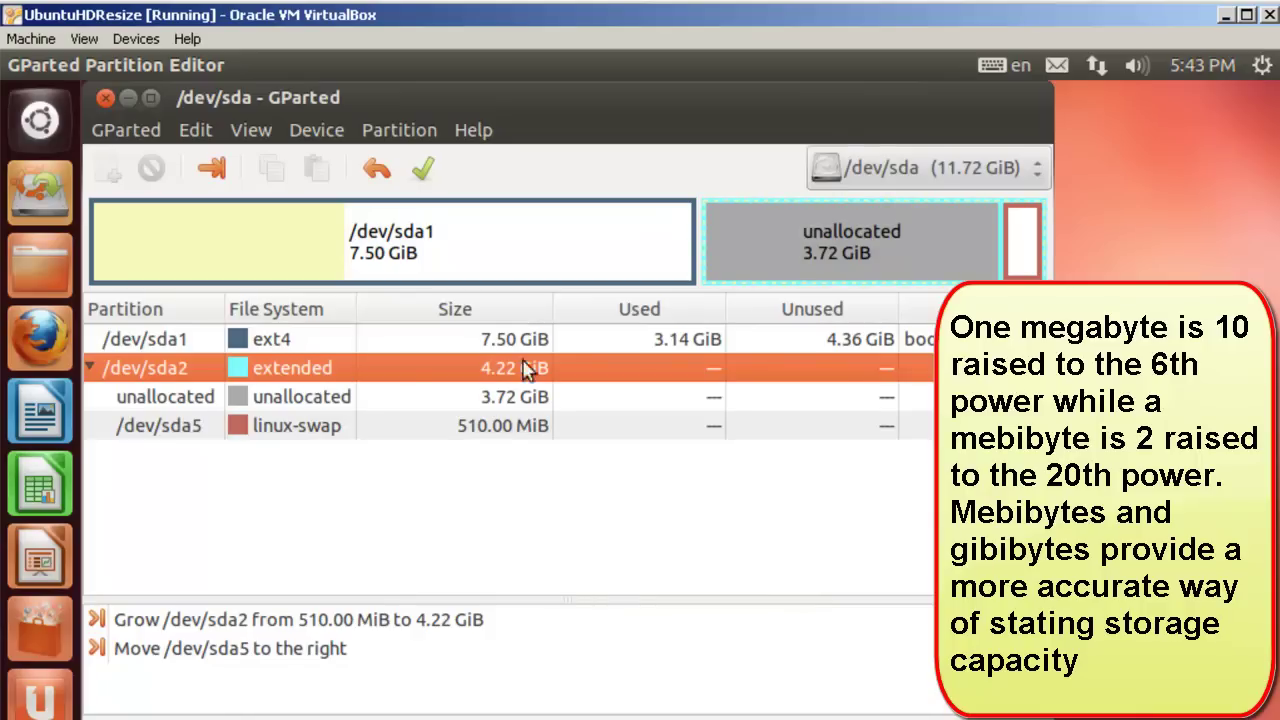
Pull /dev/sda2's start right onto the swap, shrinking it to 511.00 MiB, and accept the warning.
click(400, 130)
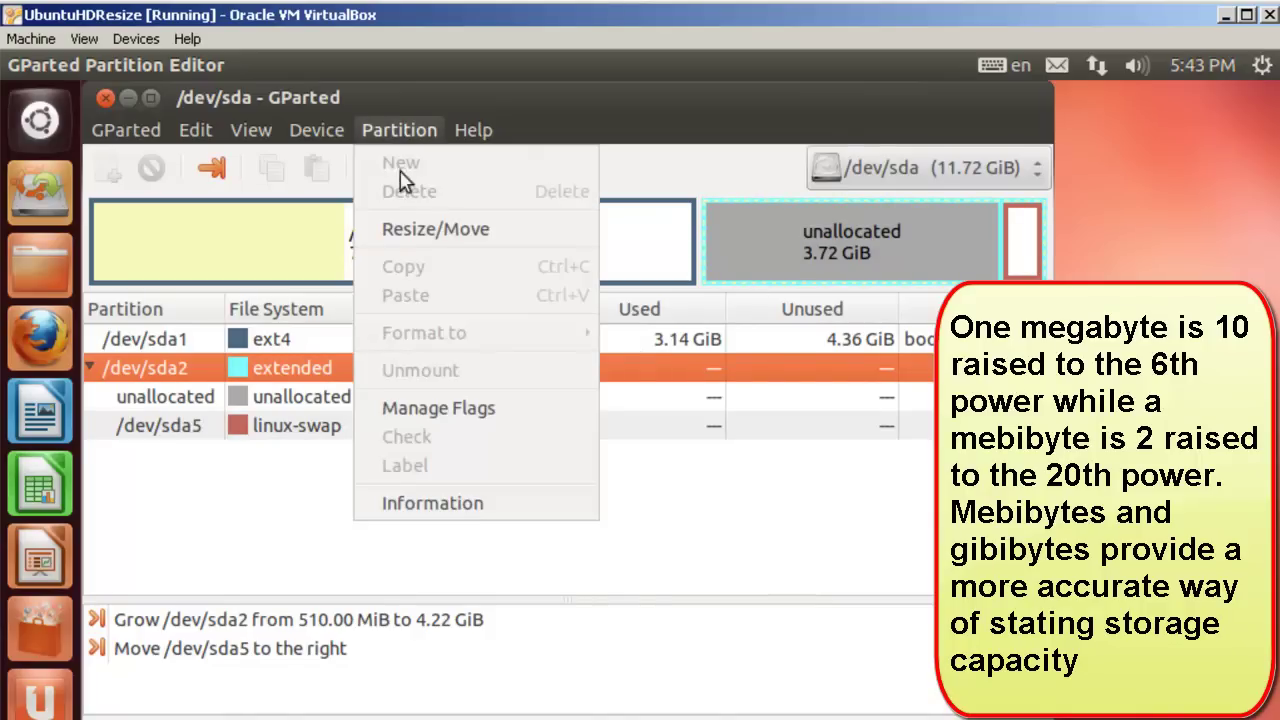
click(424, 230)
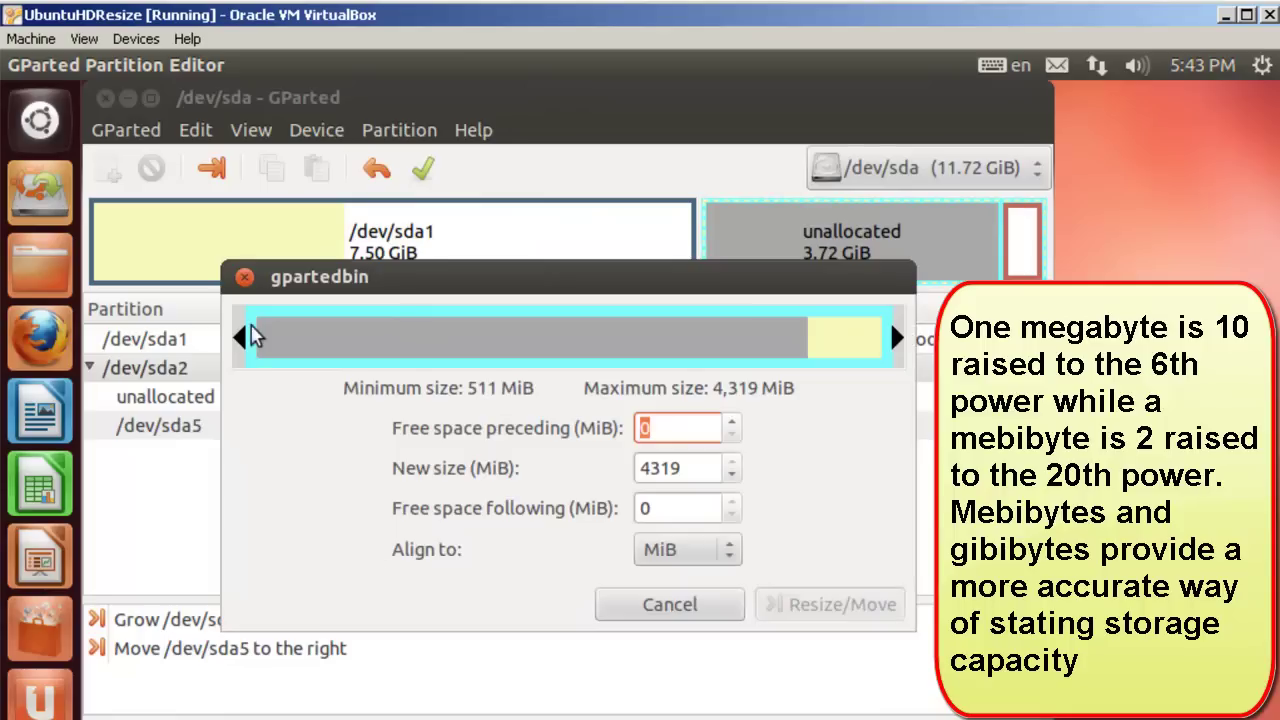
drag(244, 337, 792, 338)
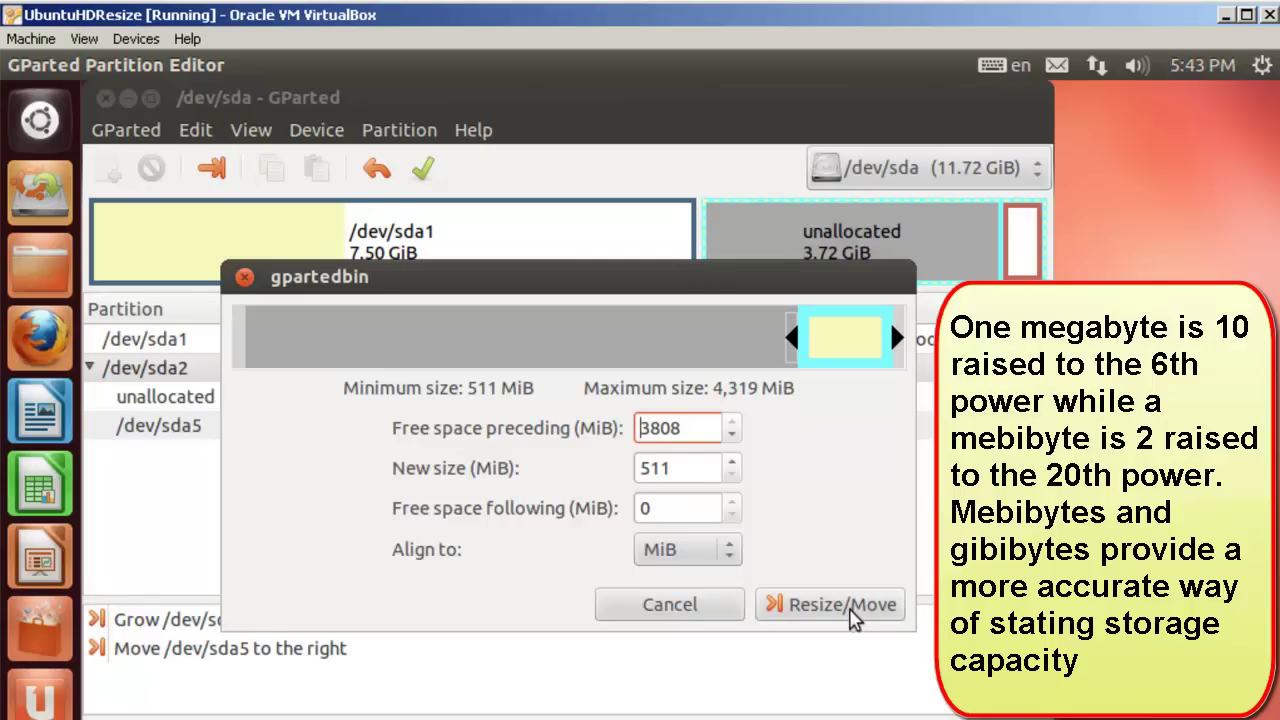
click(853, 619)
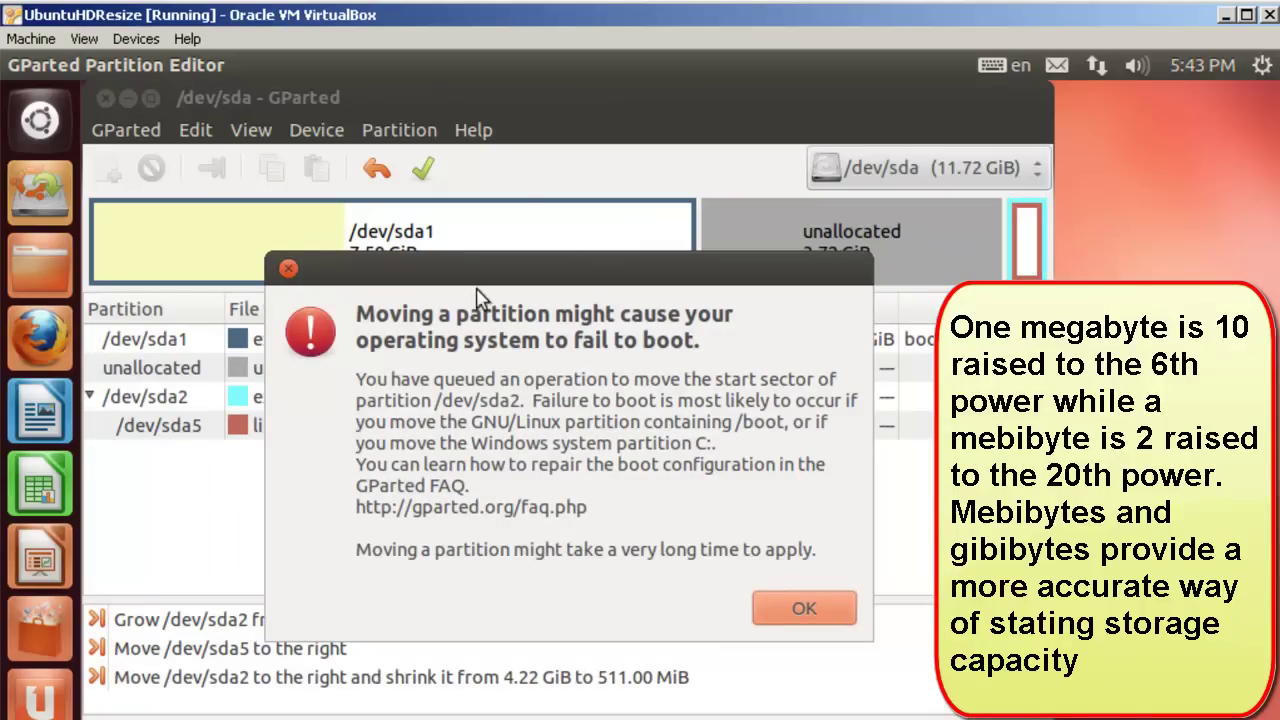
click(806, 611)
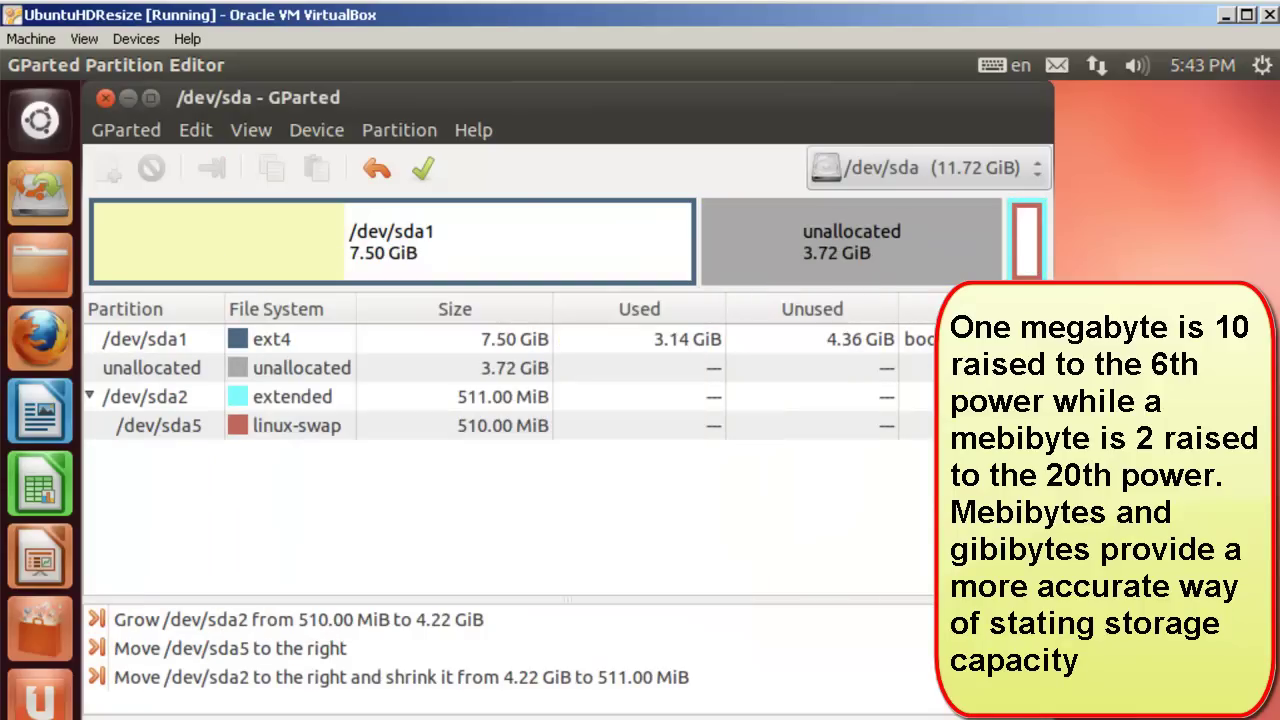
Extend /dev/sda1 to its 11488 MiB maximum, 11.22 GiB.
click(450, 232)
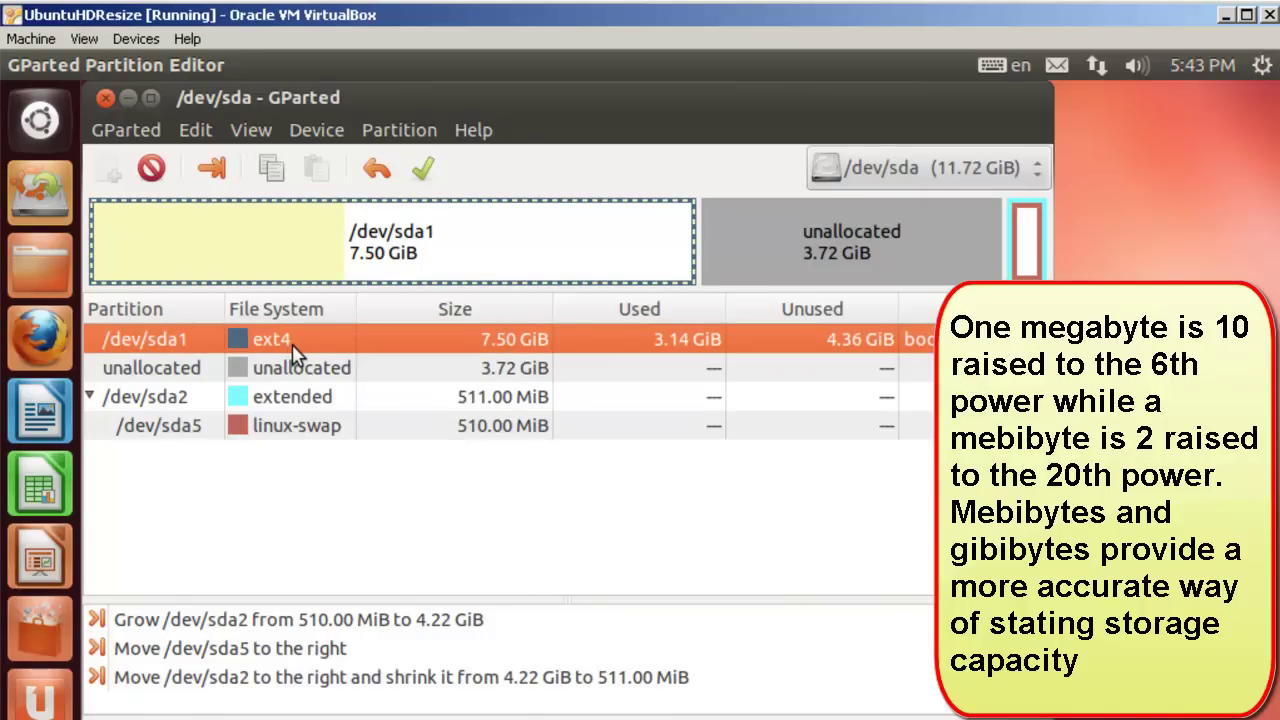
click(398, 135)
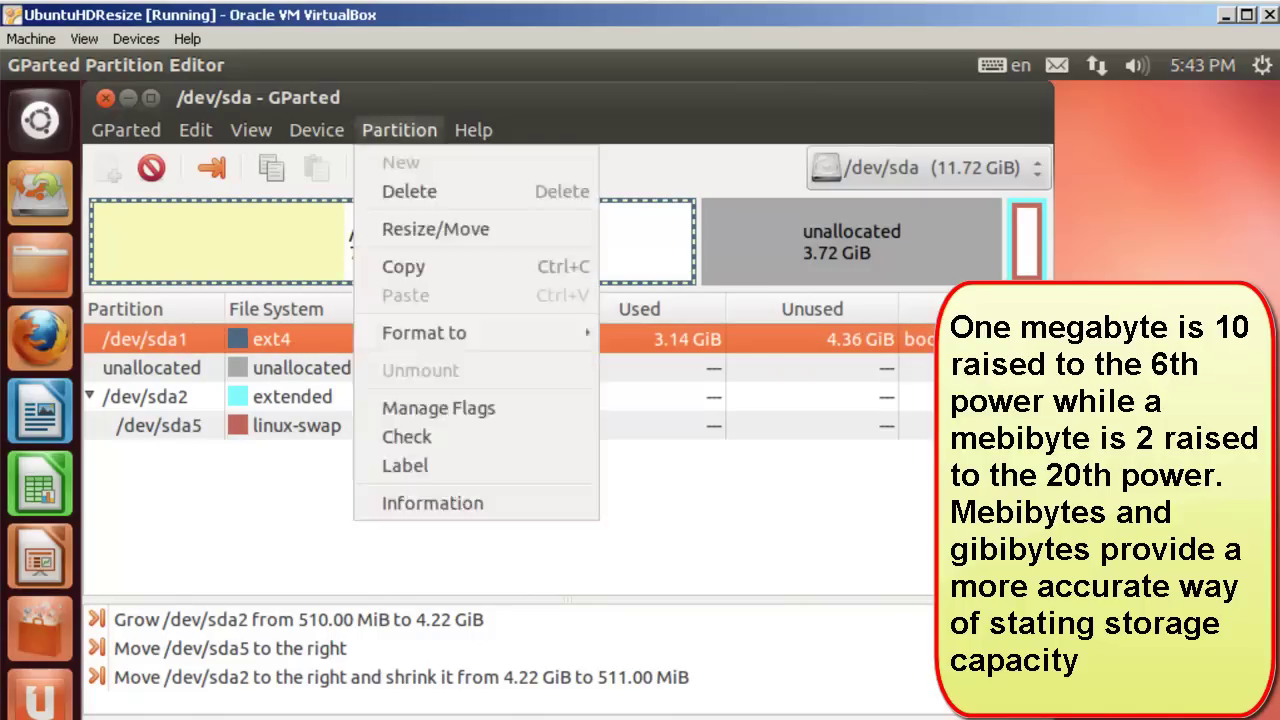
click(418, 229)
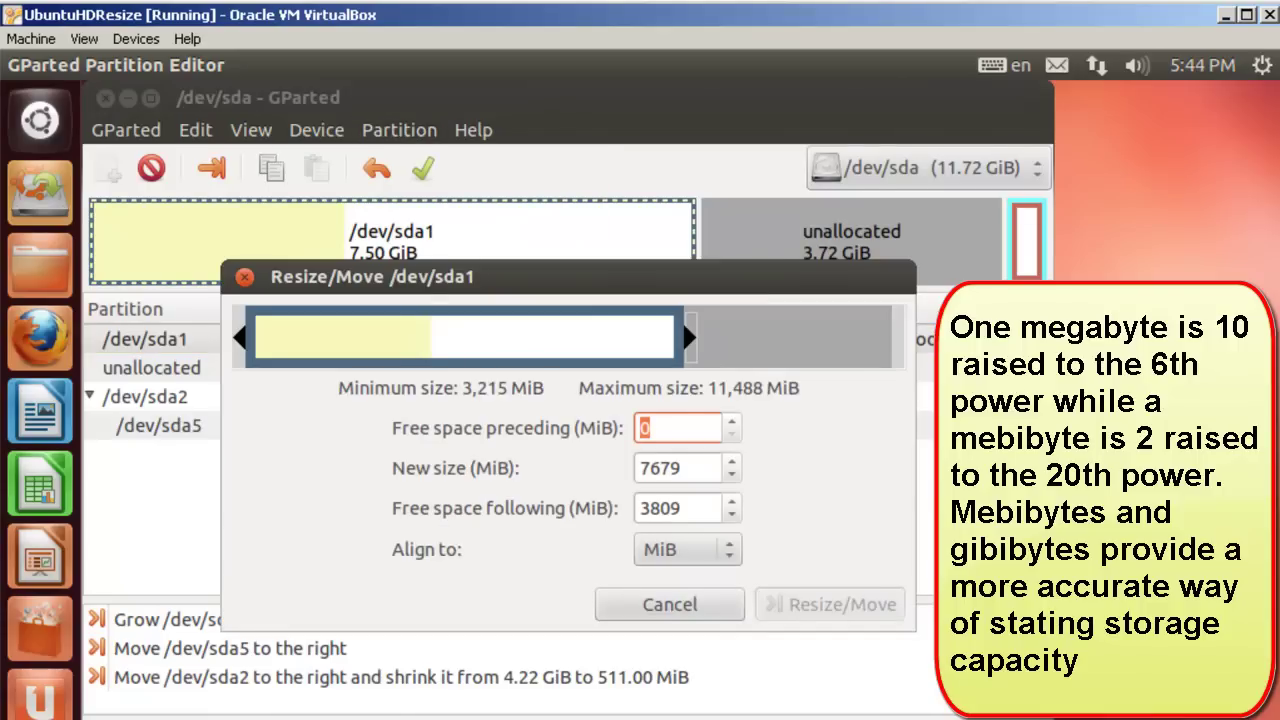
drag(690, 338, 897, 338)
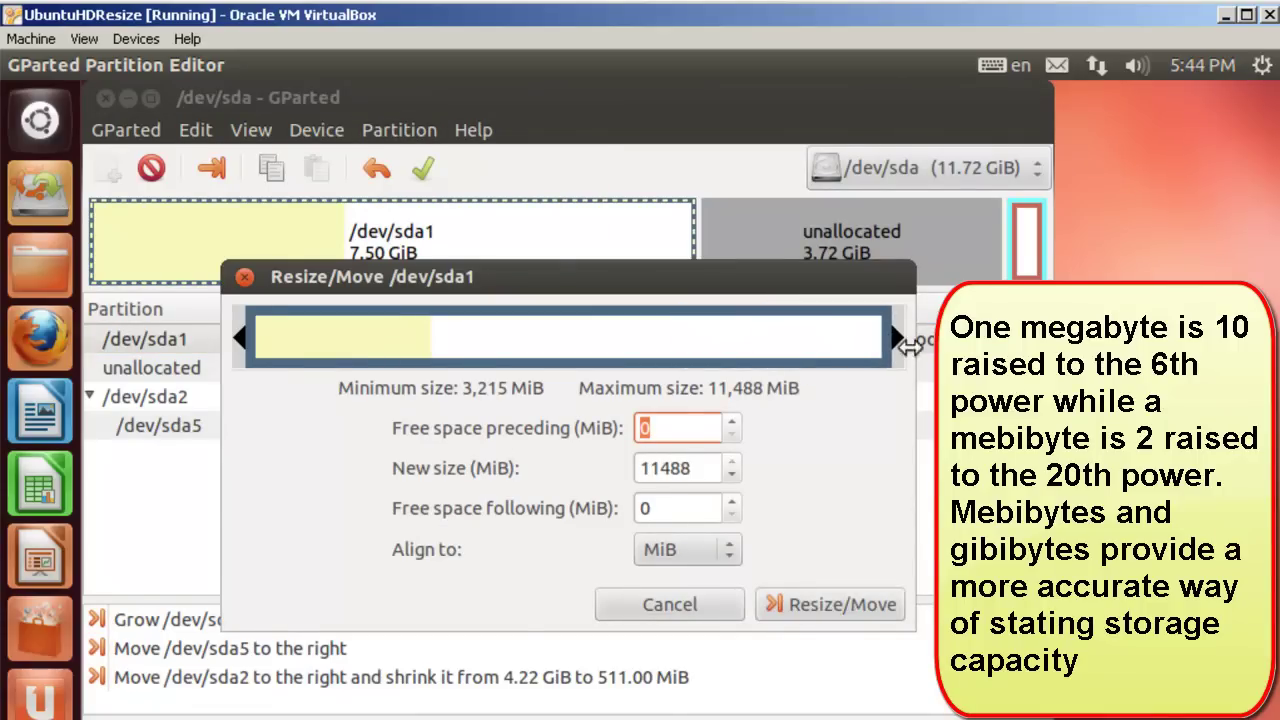
click(856, 609)
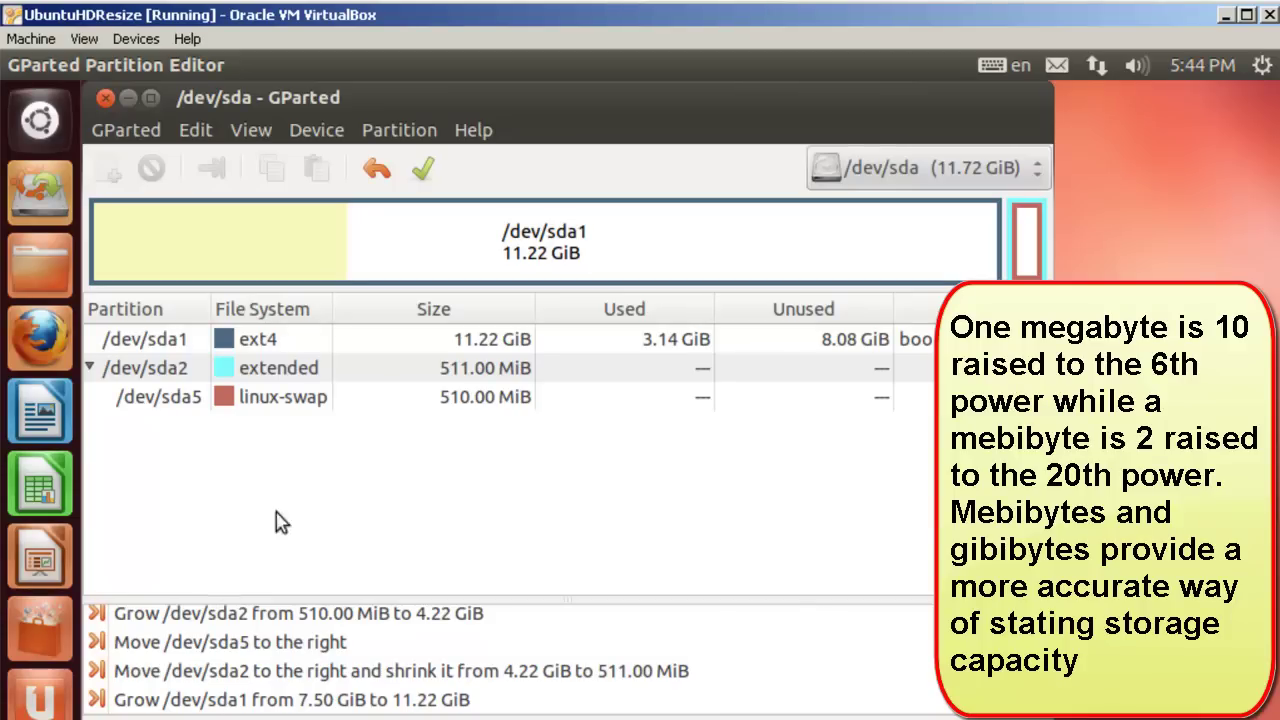
Apply all four queued partition operations, review their details, and close the summary with /dev/sda1 at 11.22 GiB.
click(195, 130)
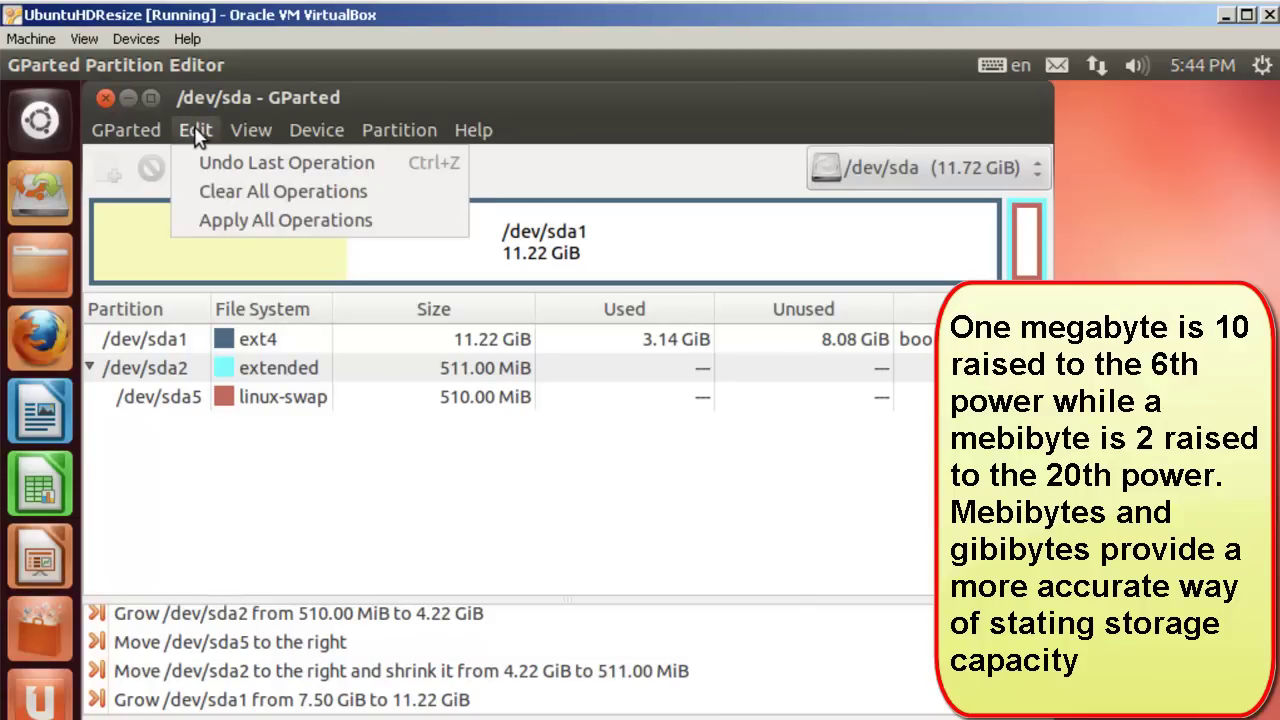
click(245, 226)
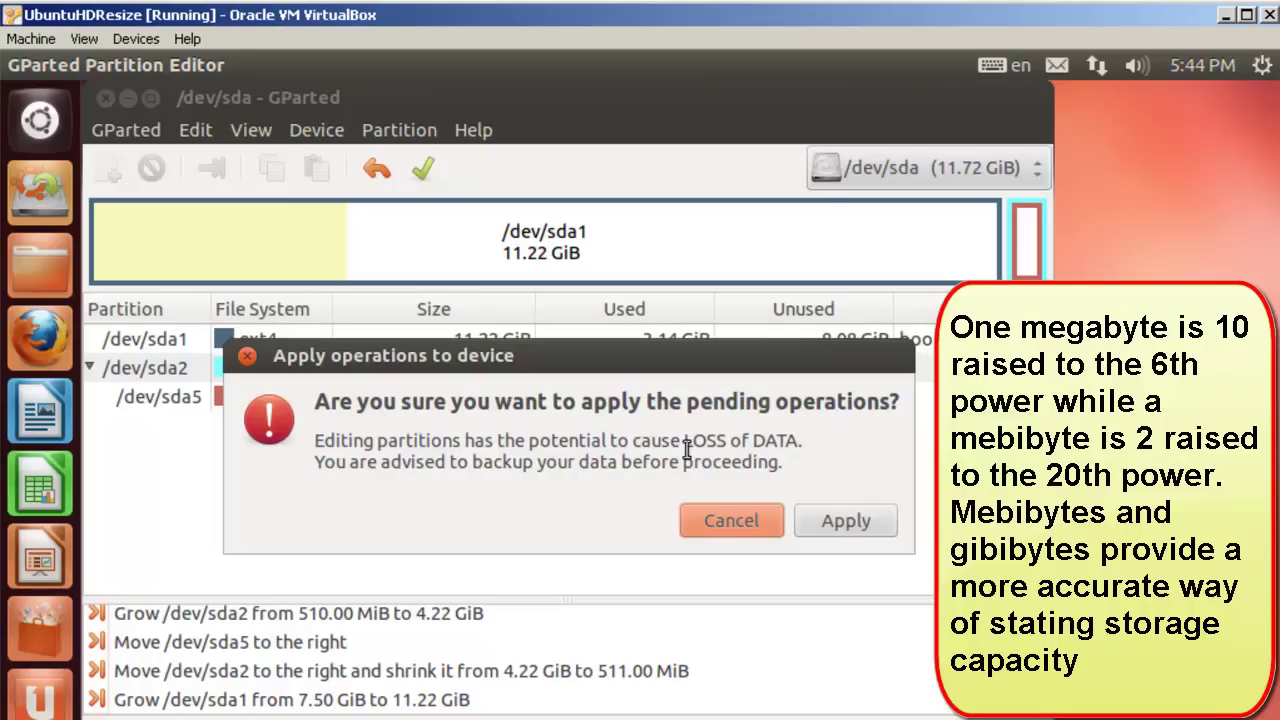
click(843, 530)
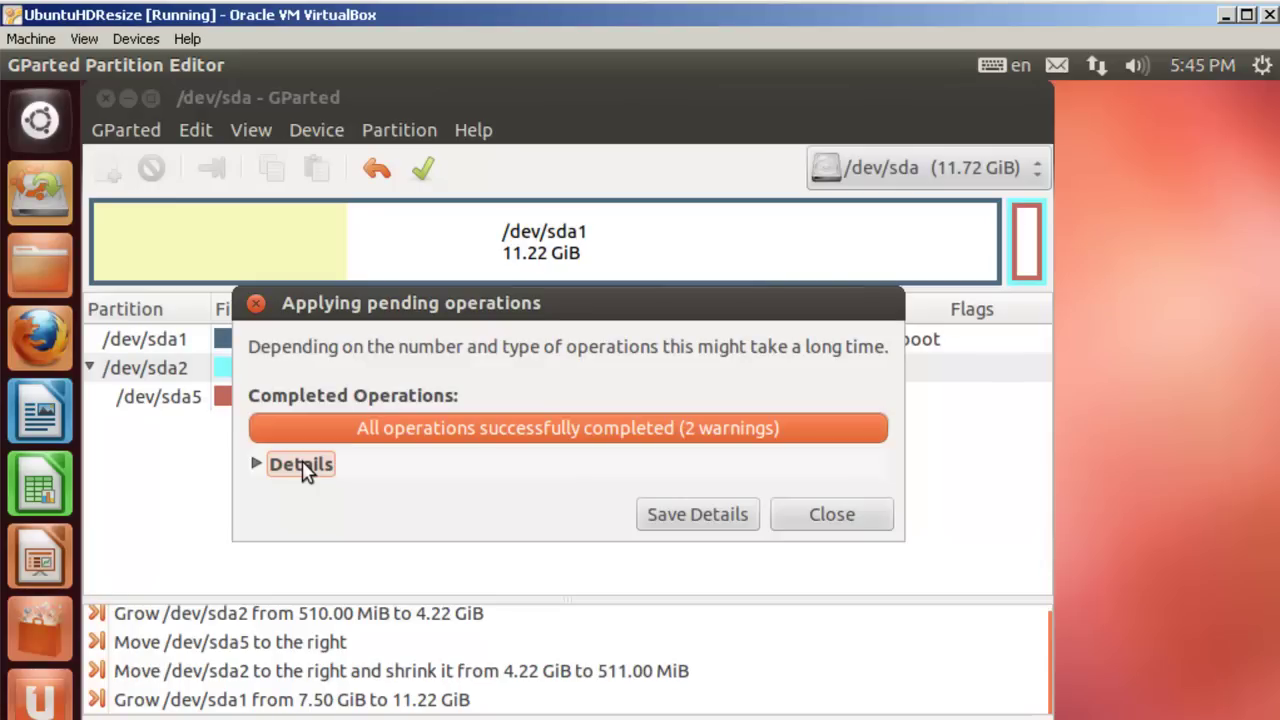
click(303, 465)
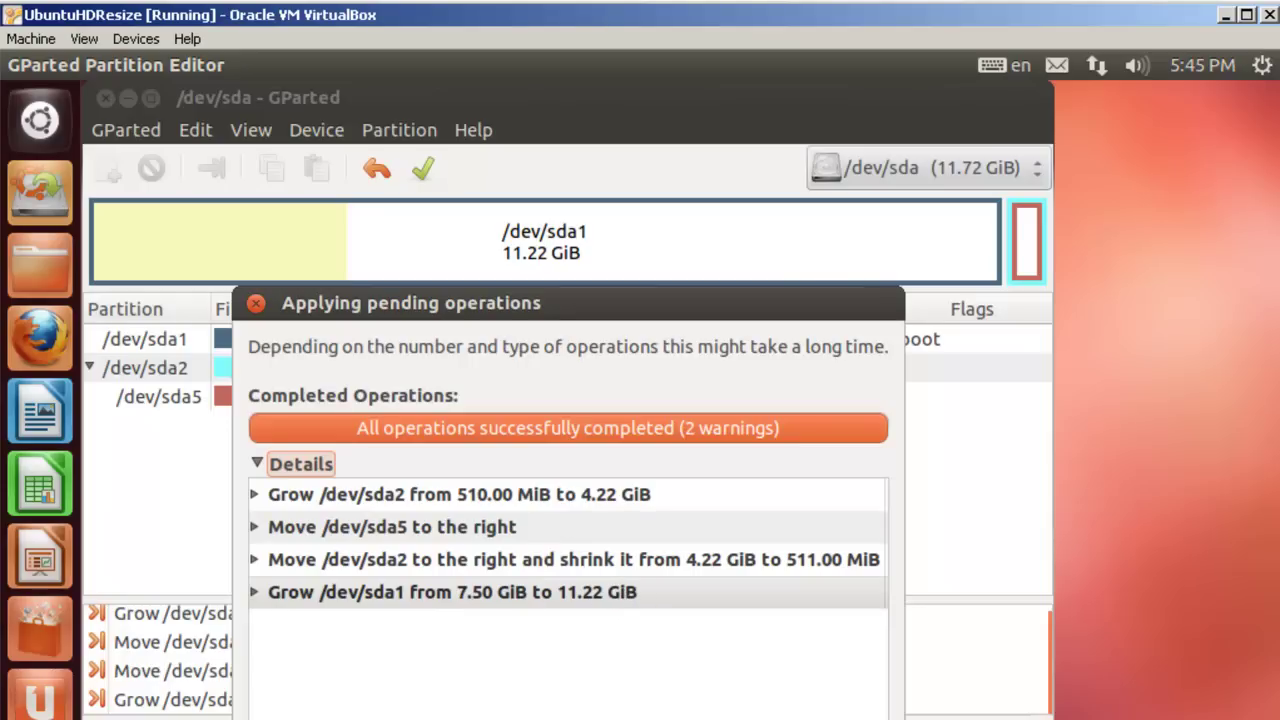
key(Return)
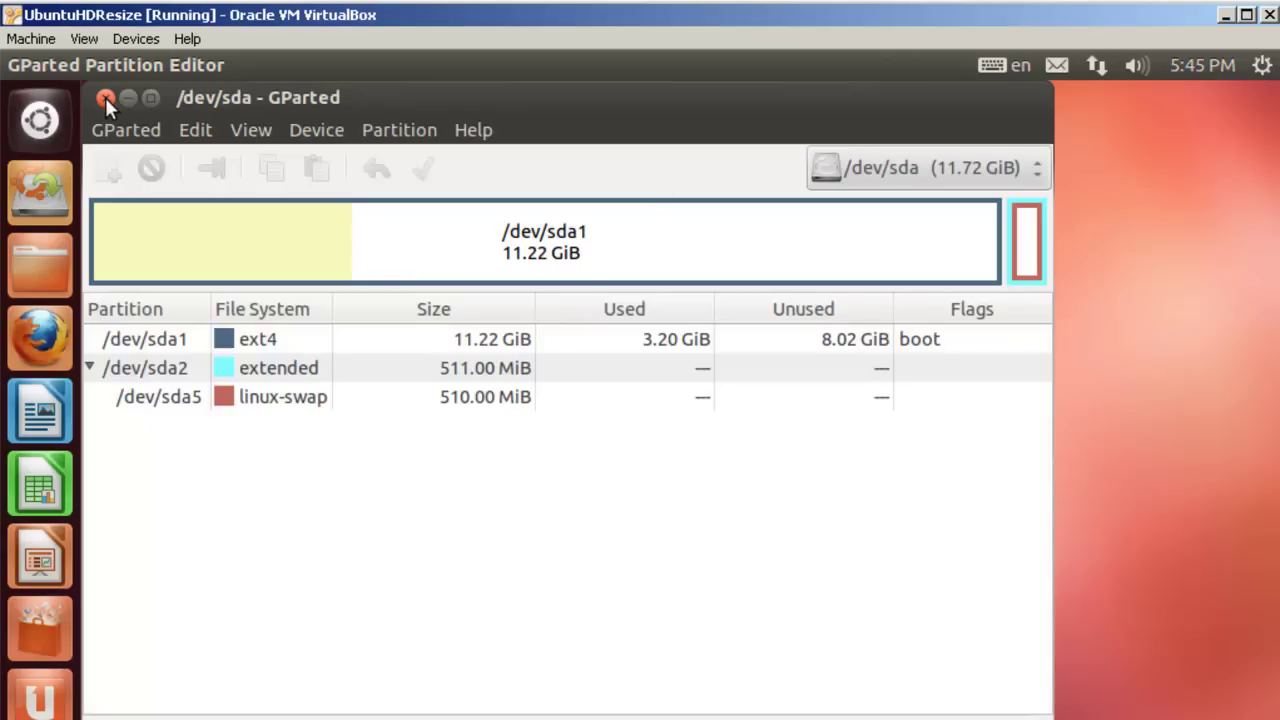
Close GParted and shut down the live Ubuntu session from the gear menu.
click(105, 97)
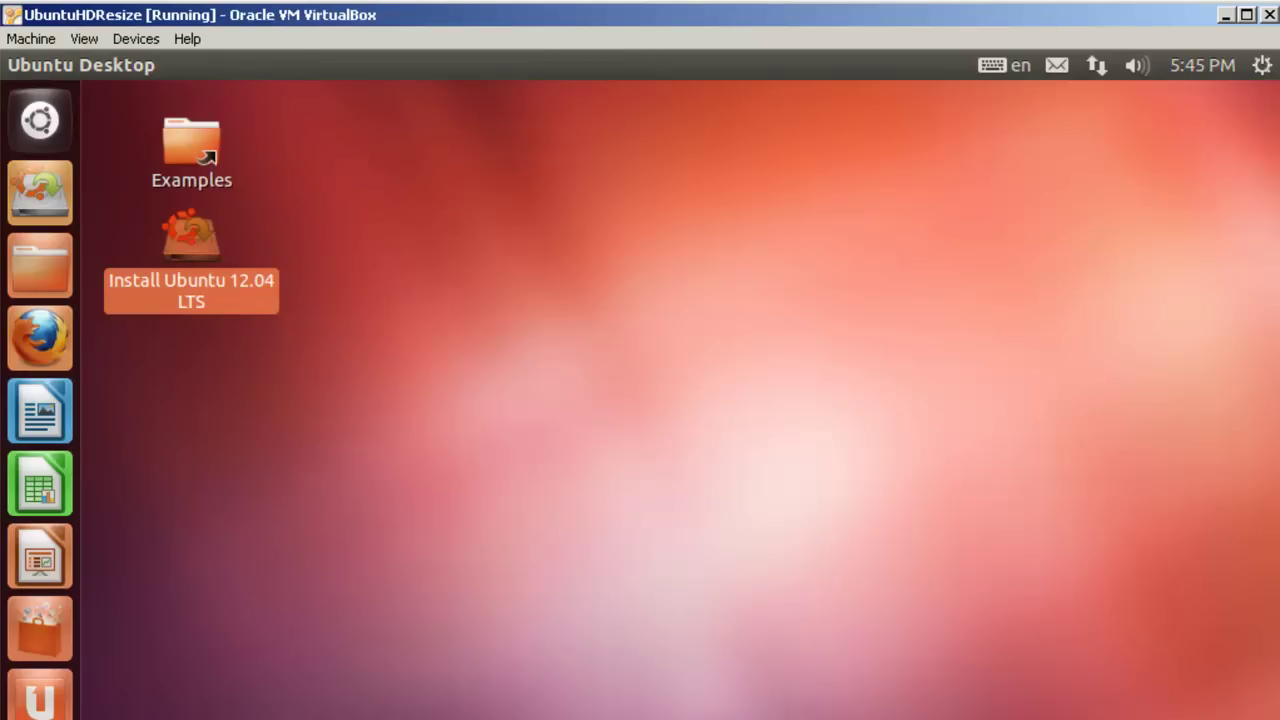
click(1262, 65)
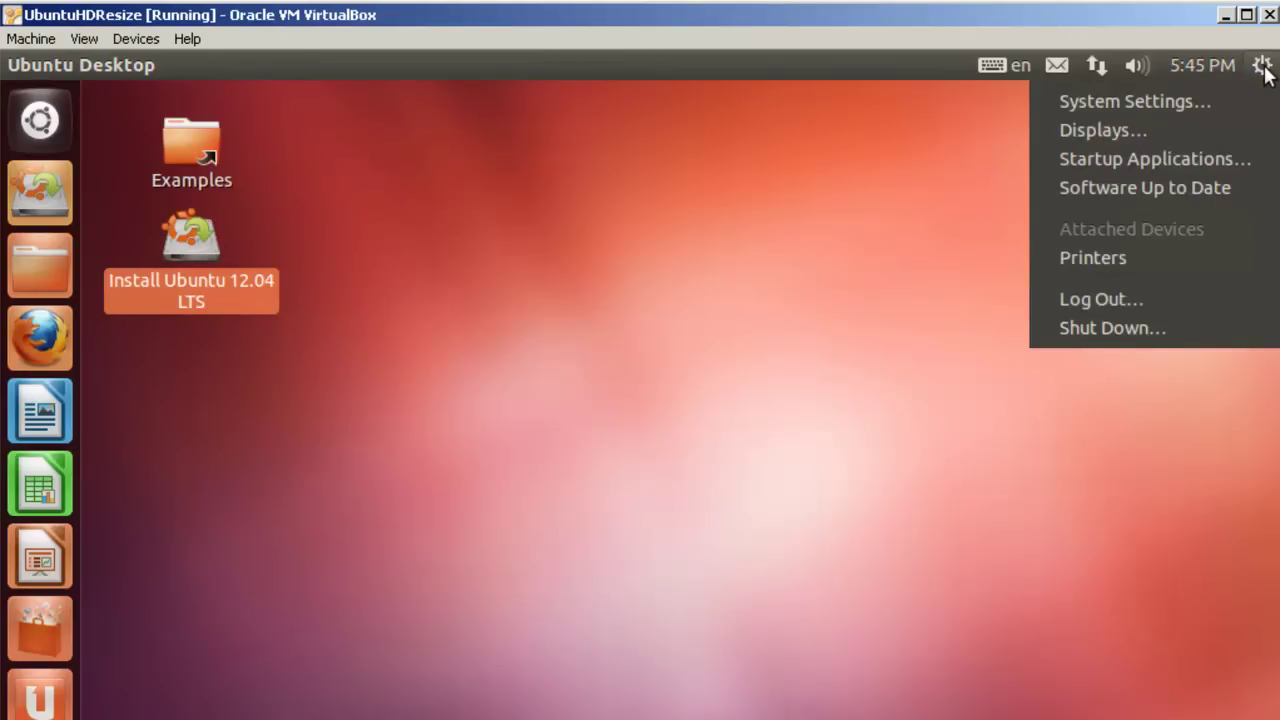
click(1146, 330)
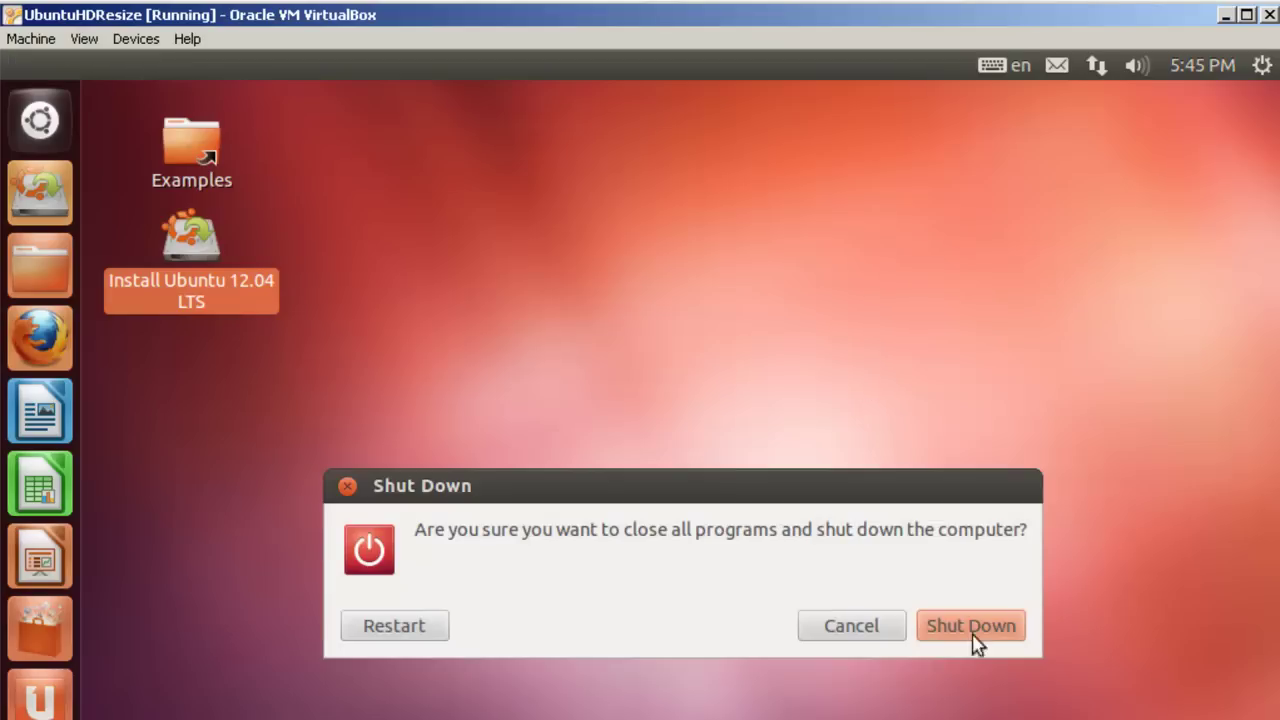
click(1000, 626)
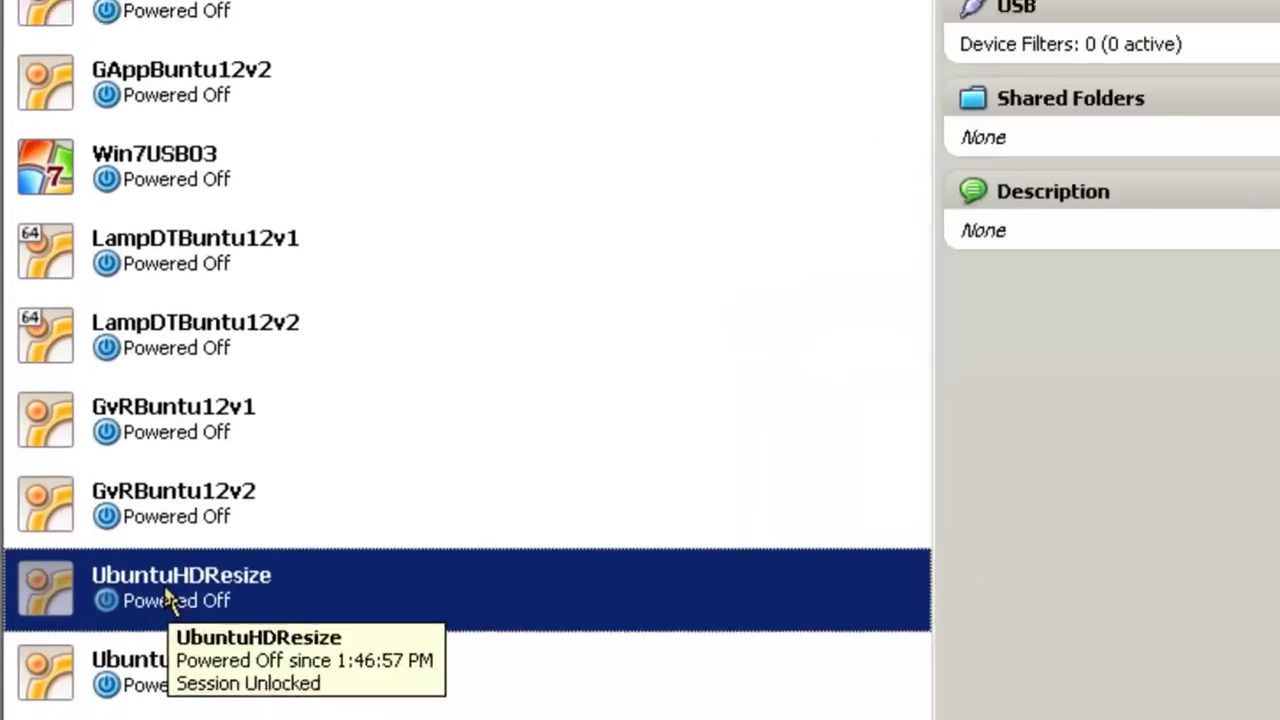
Start UbuntuHDResize from its context menu and open the Dash once Ubuntu is up.
right_click(73, 666)
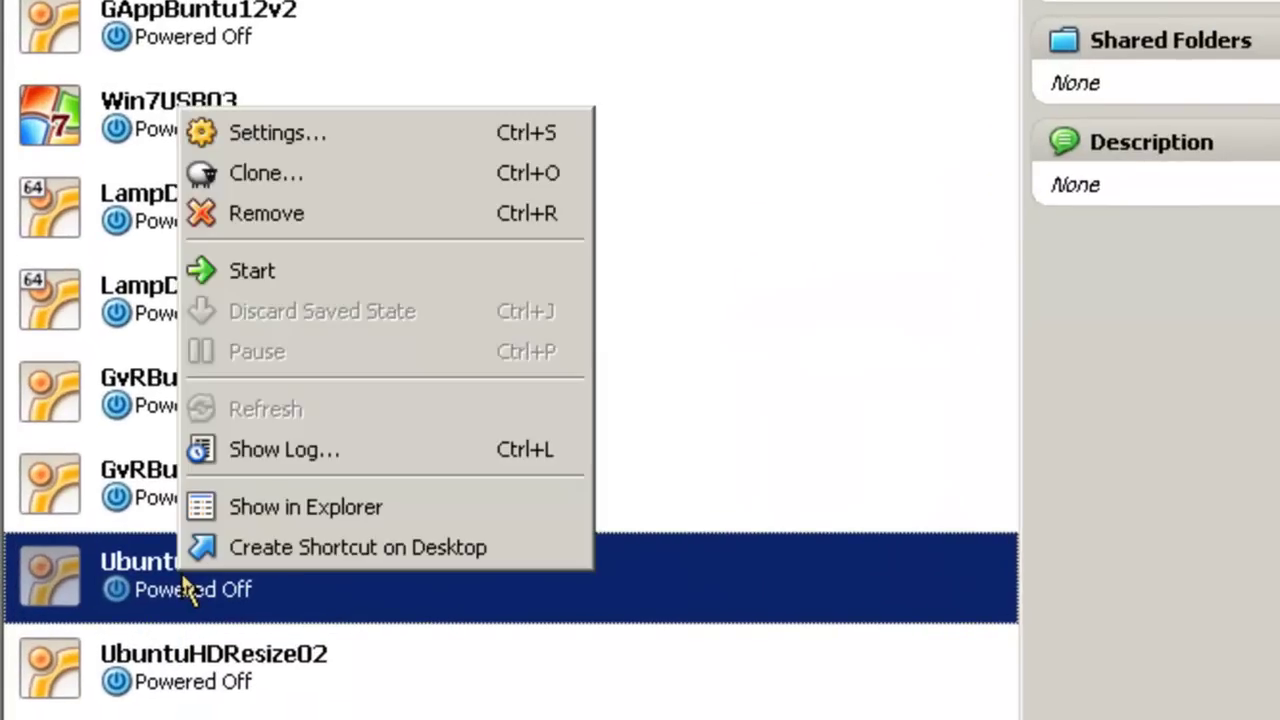
click(256, 280)
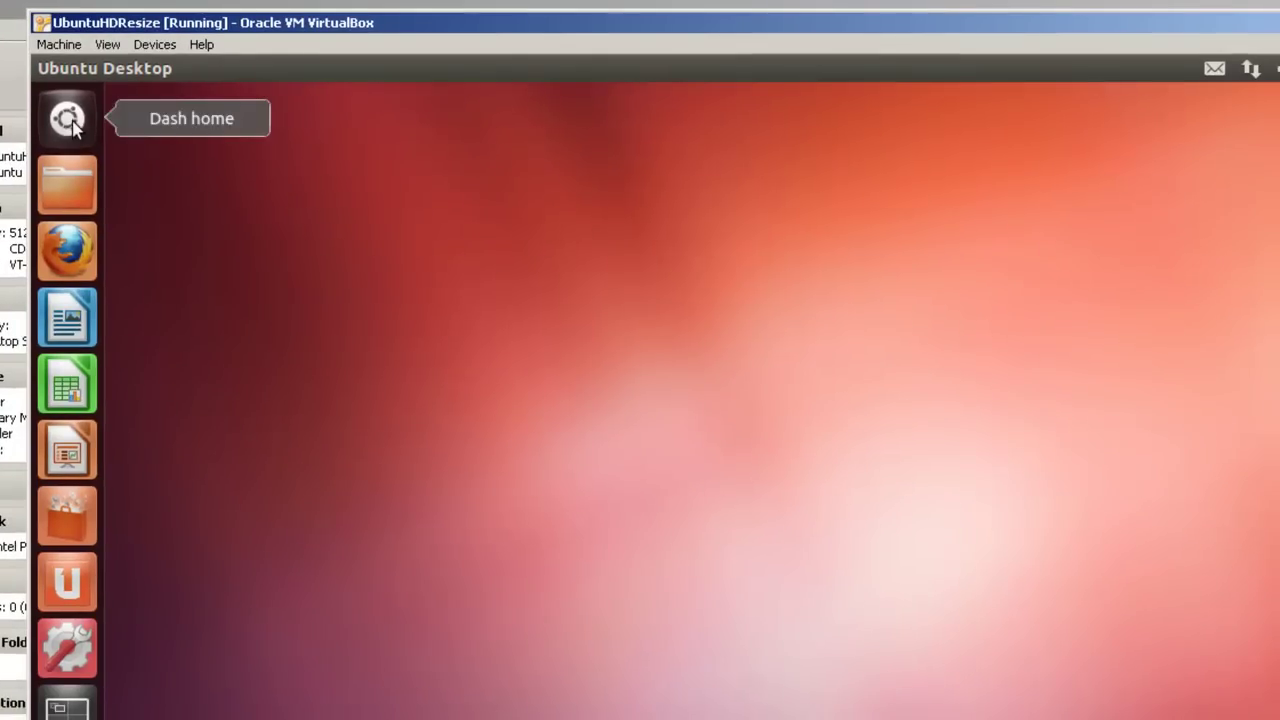
click(68, 120)
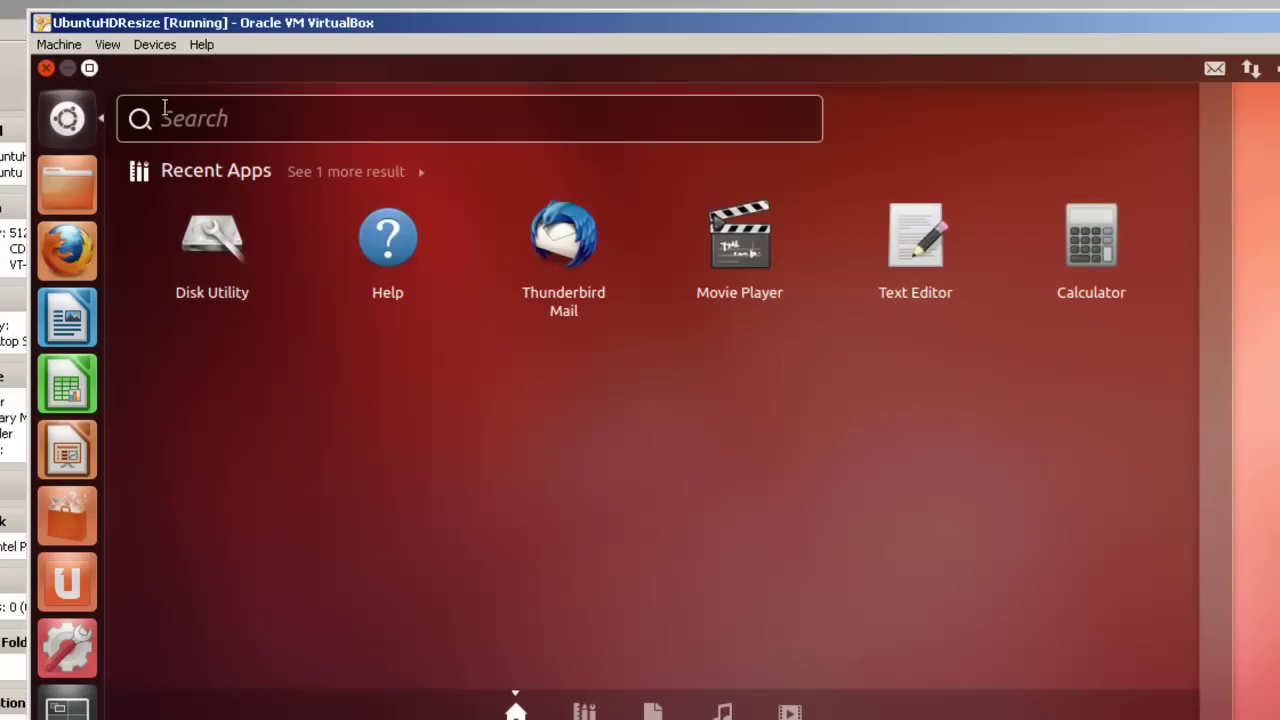
Launch Disk Utility, enlarge its window, and view the 13 GB disk showing sda1 as 12 GB ext4.
click(223, 230)
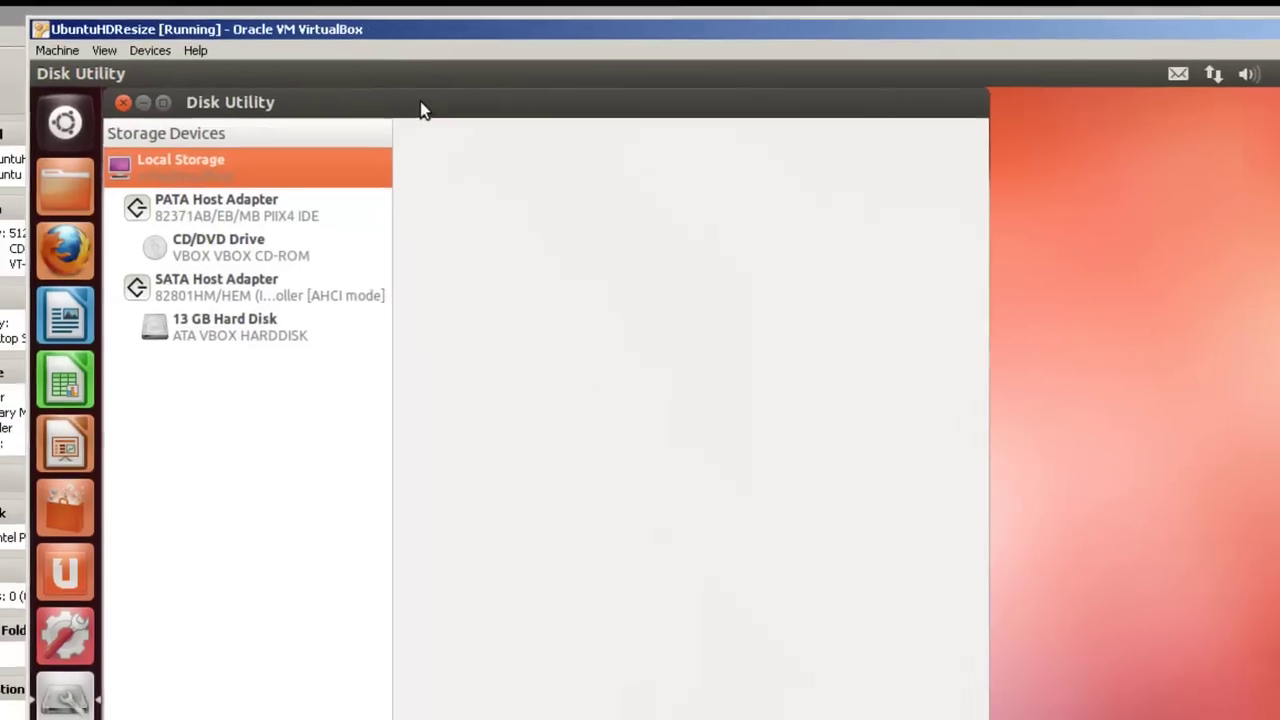
drag(418, 112, 792, 114)
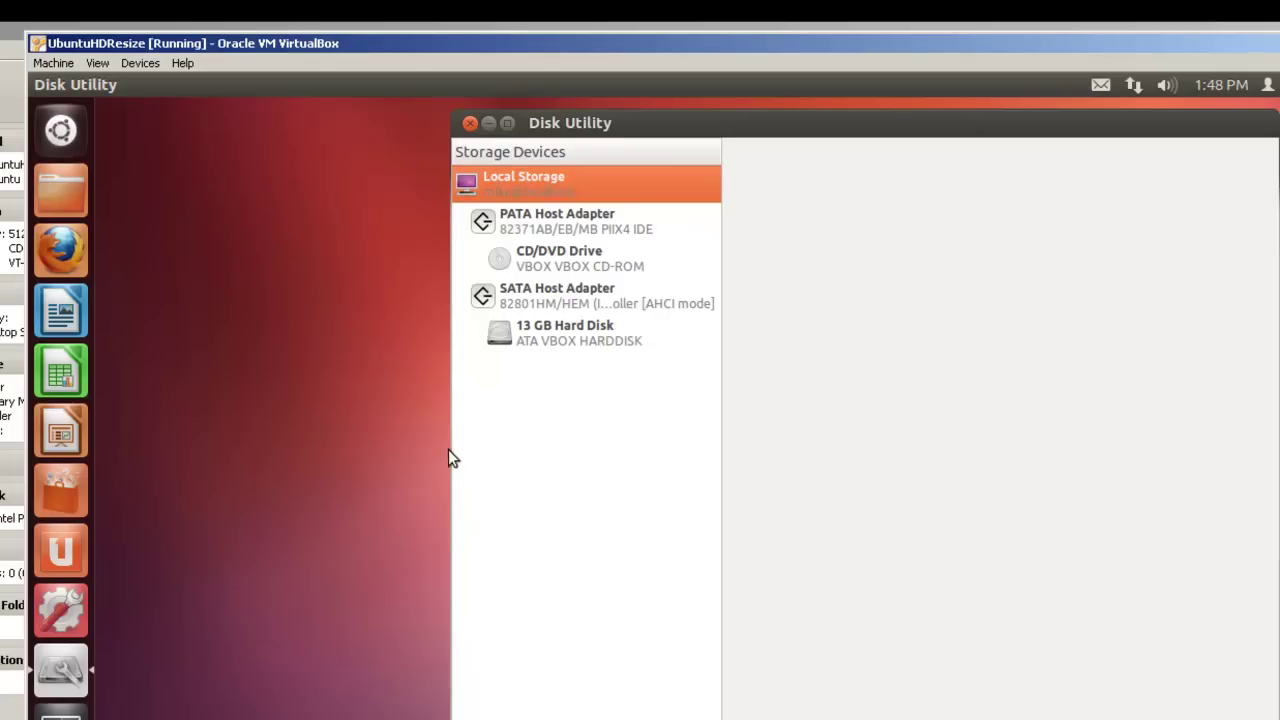
drag(453, 455, 110, 472)
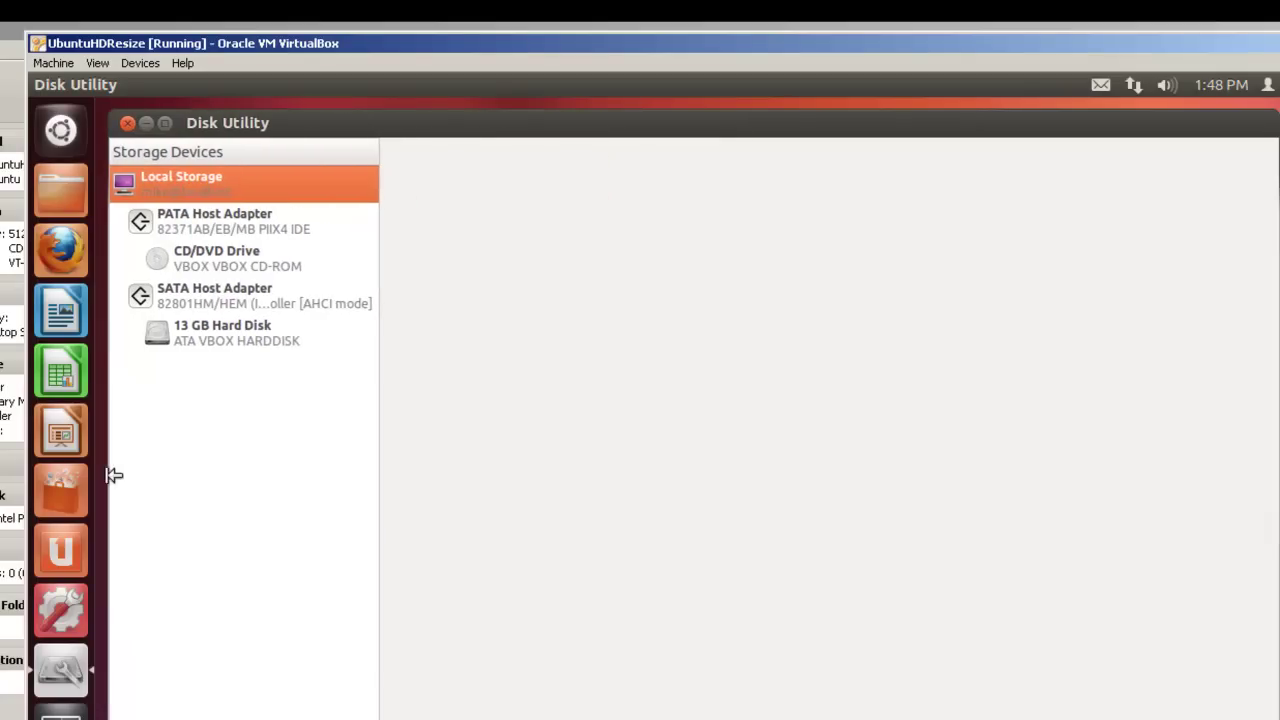
click(226, 336)
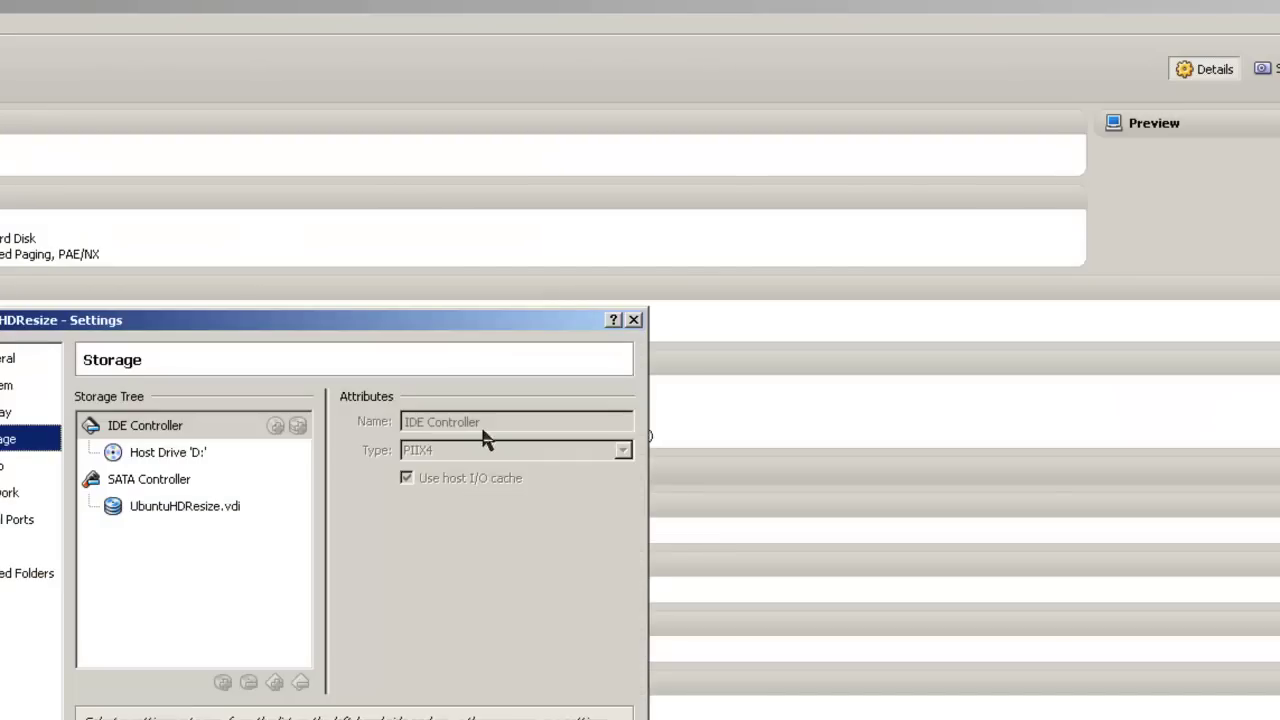
drag(240, 328, 0, 332)
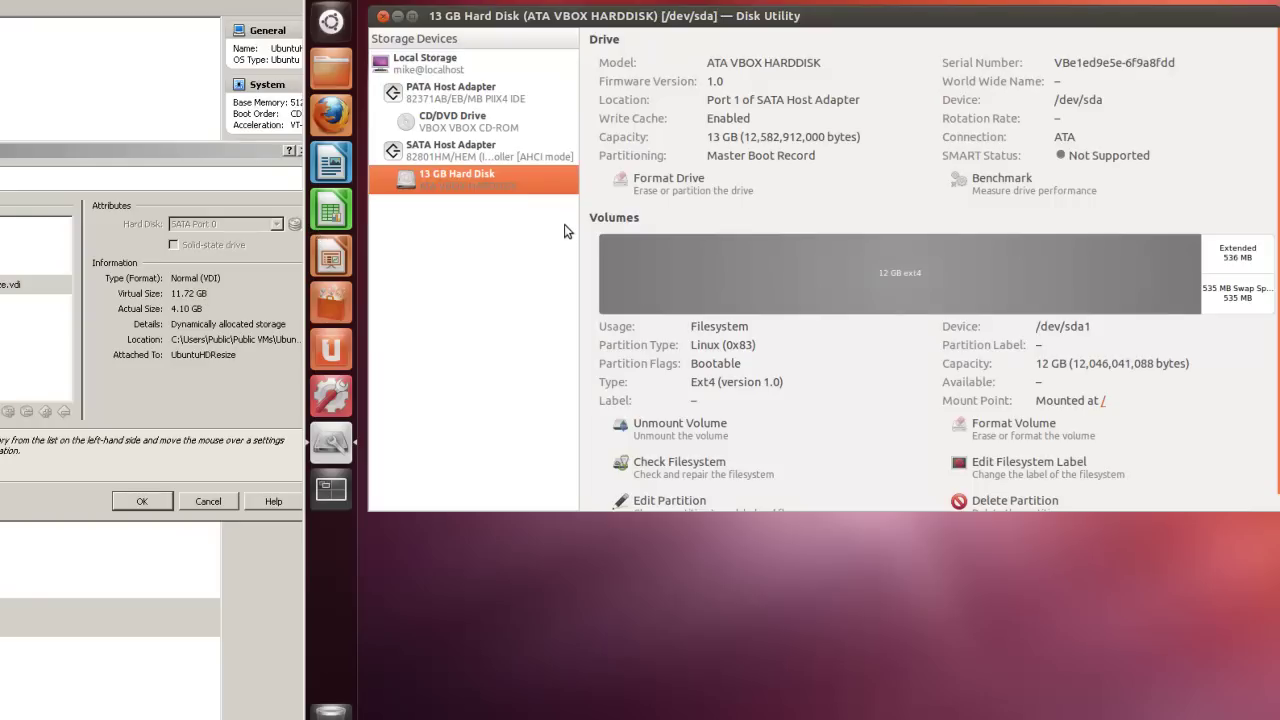
click(330, 22)
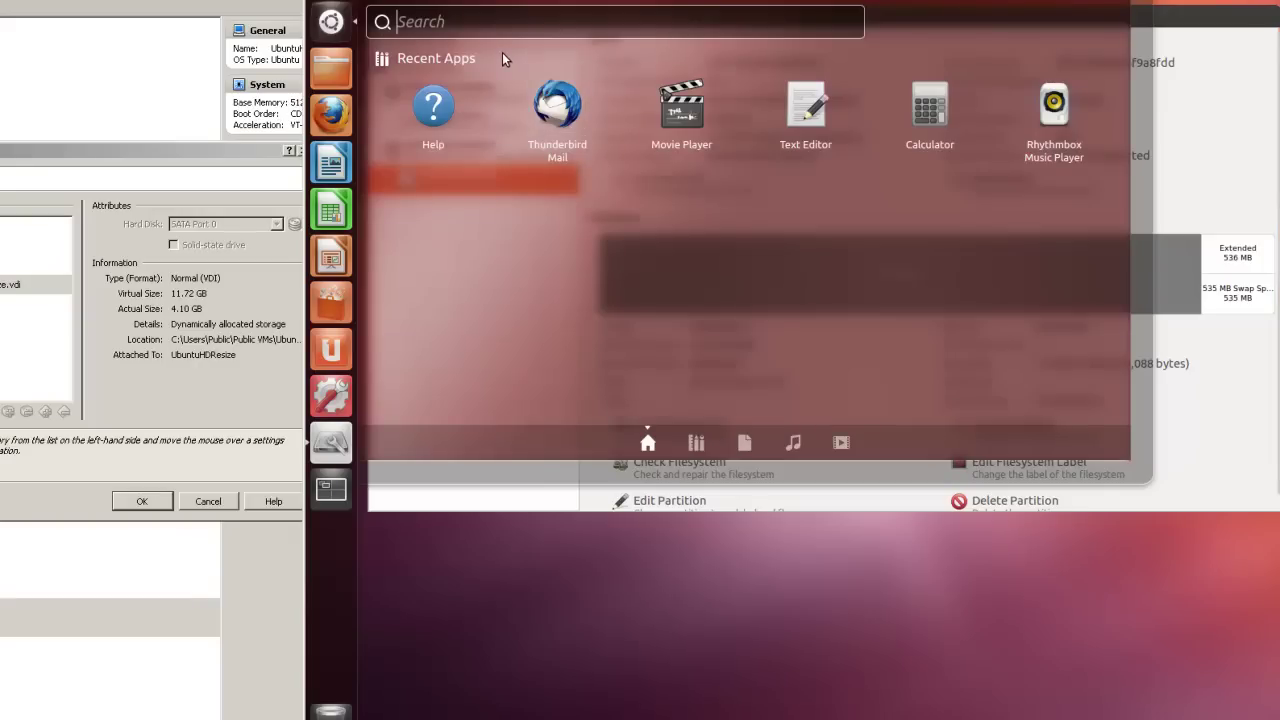
Open Terminal from the Dash search and move its window to the top of the screen.
text(ter)
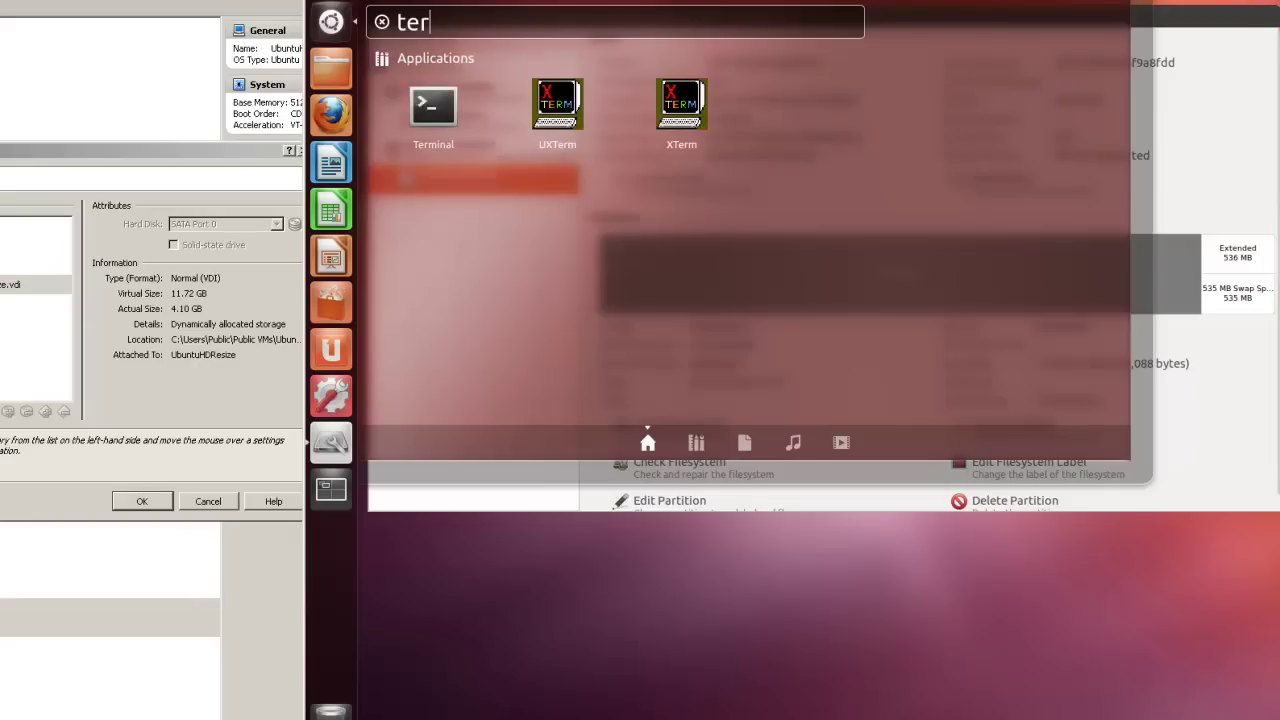
text(minal)
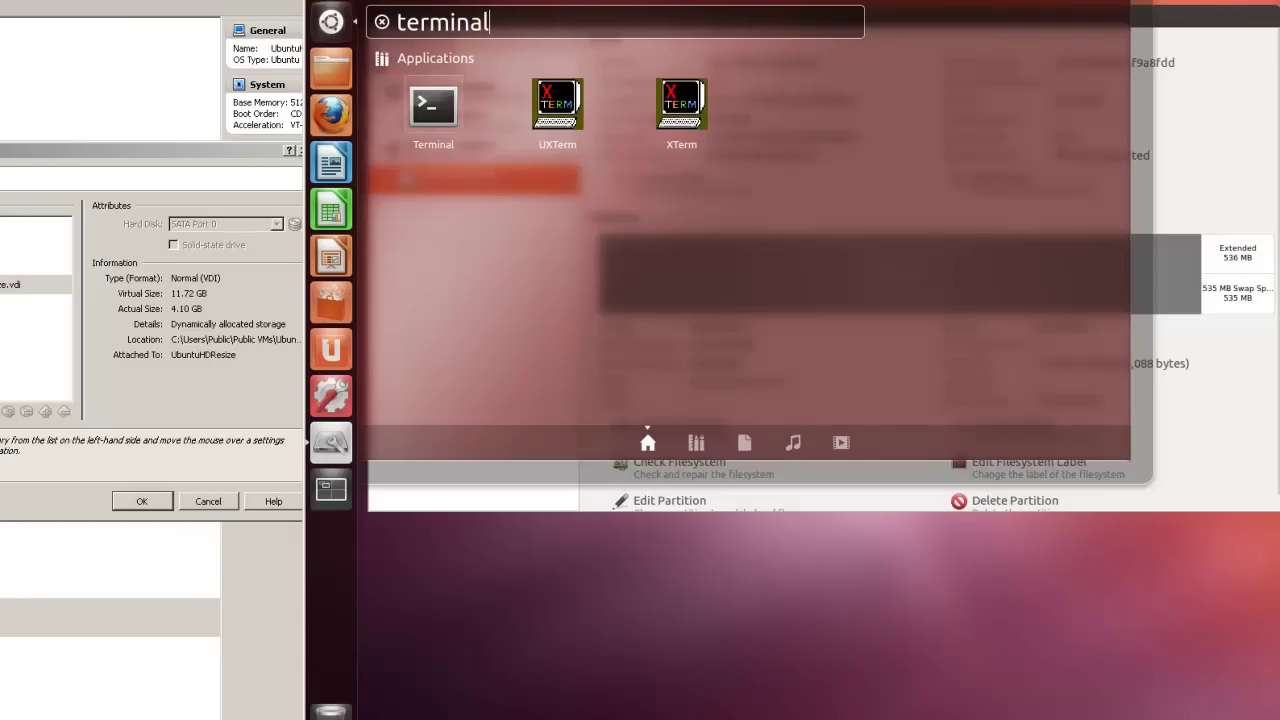
click(450, 124)
click(450, 121)
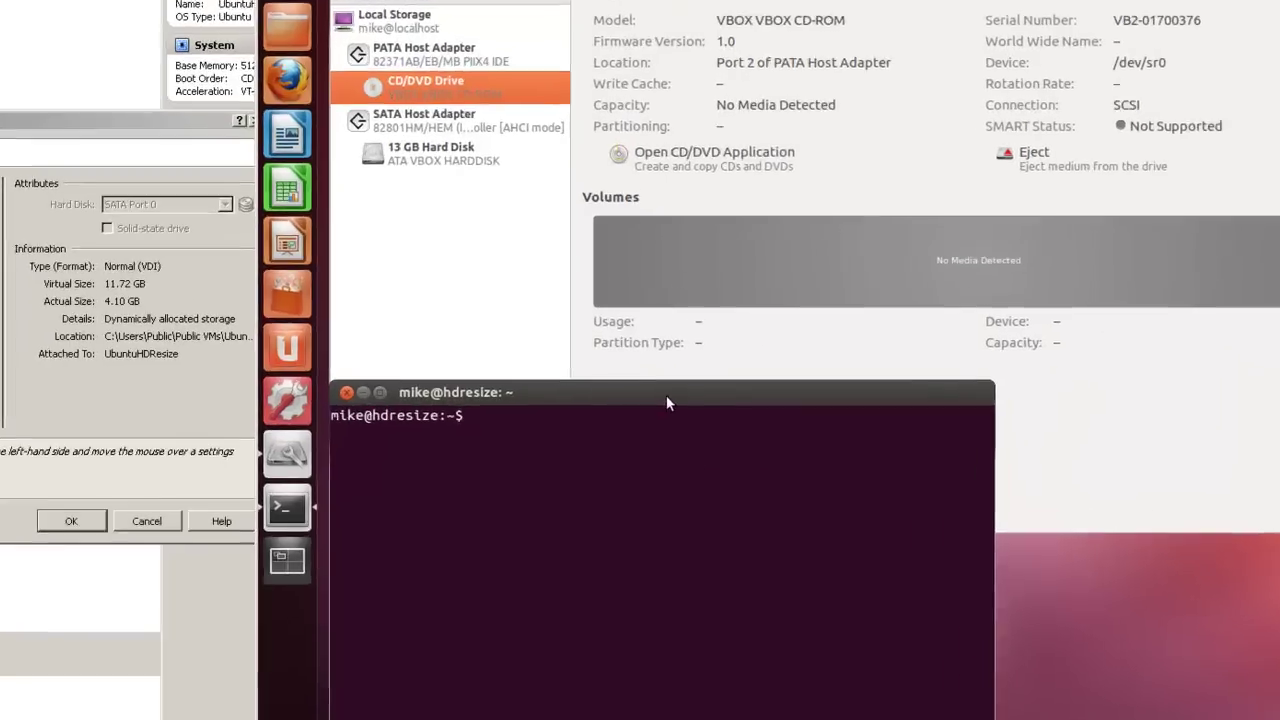
drag(633, 381, 689, 247)
drag(721, 167, 742, 25)
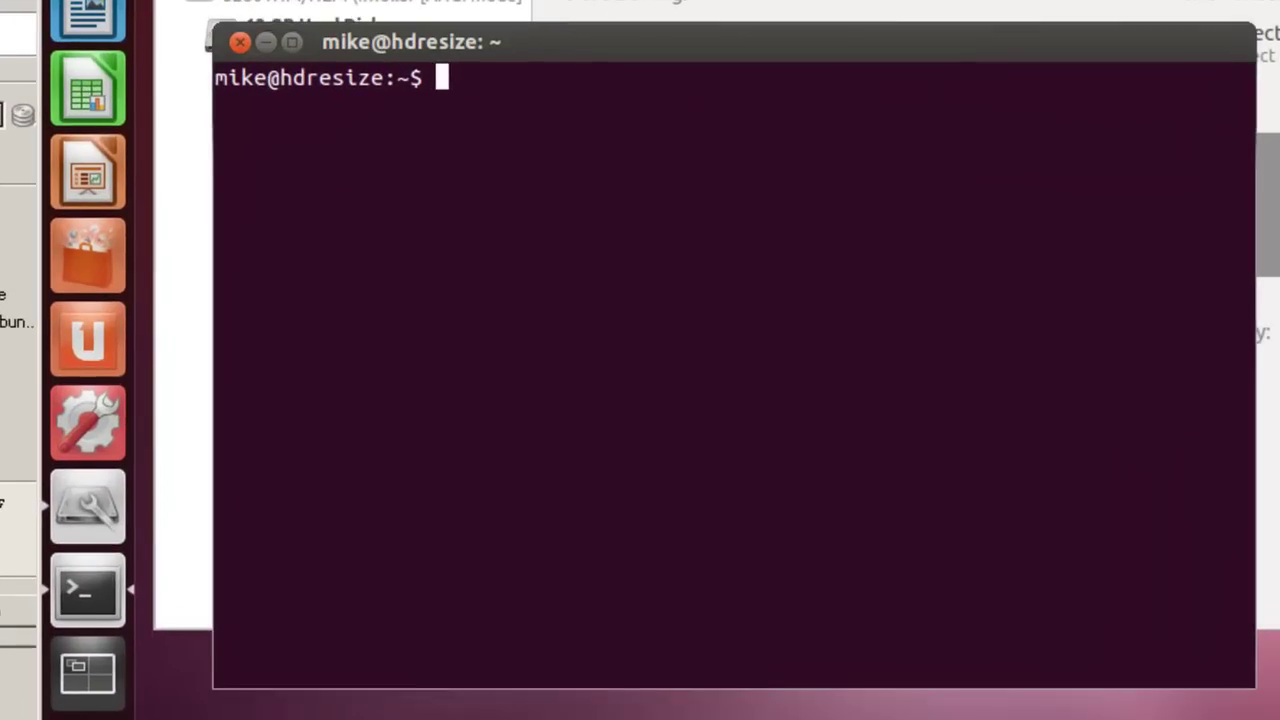
Run cat /proc/swaps and top, confirming /dev/sda5 provides 522236k of swap.
text(catr)
key(BackSpace)
text(/)
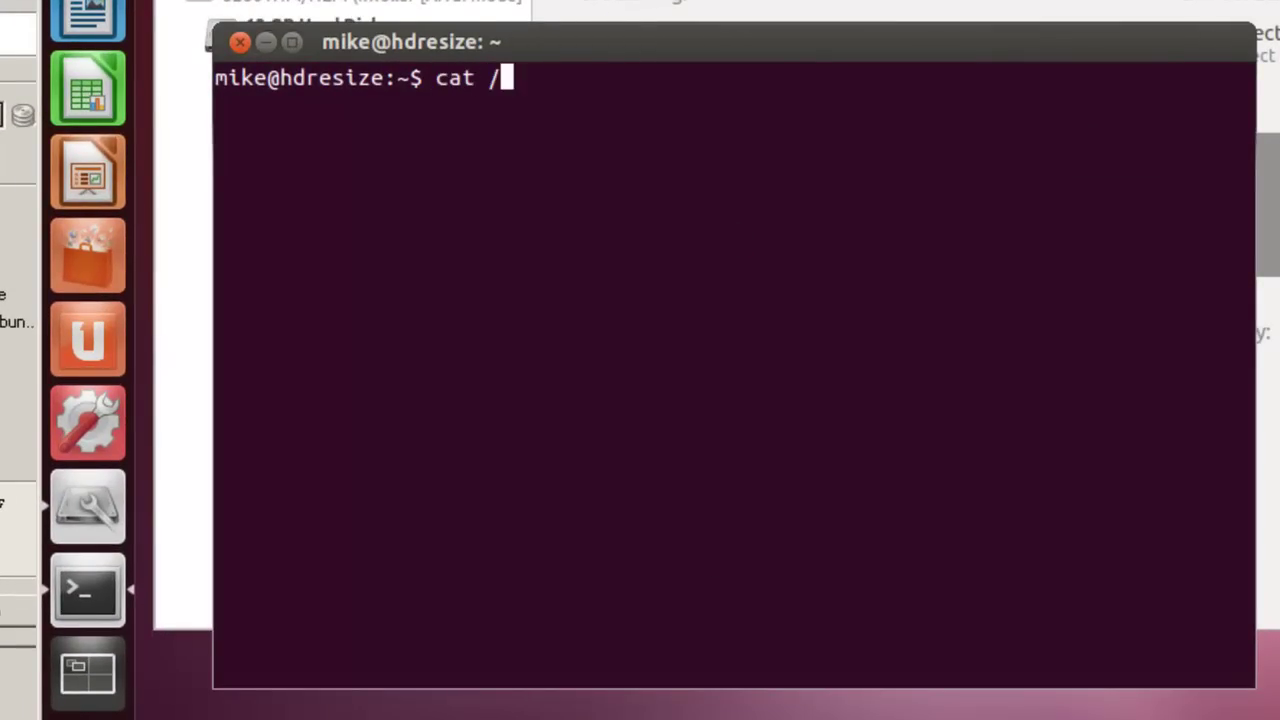
text(proc/)
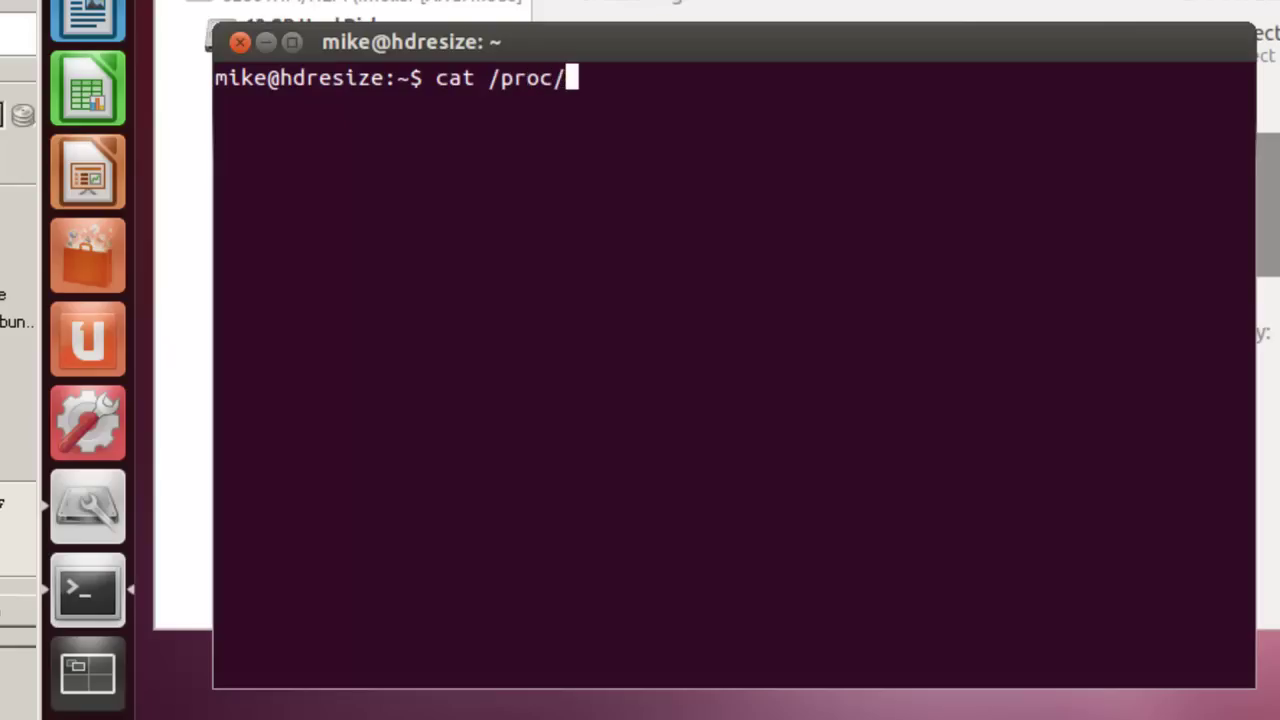
text(swaps)
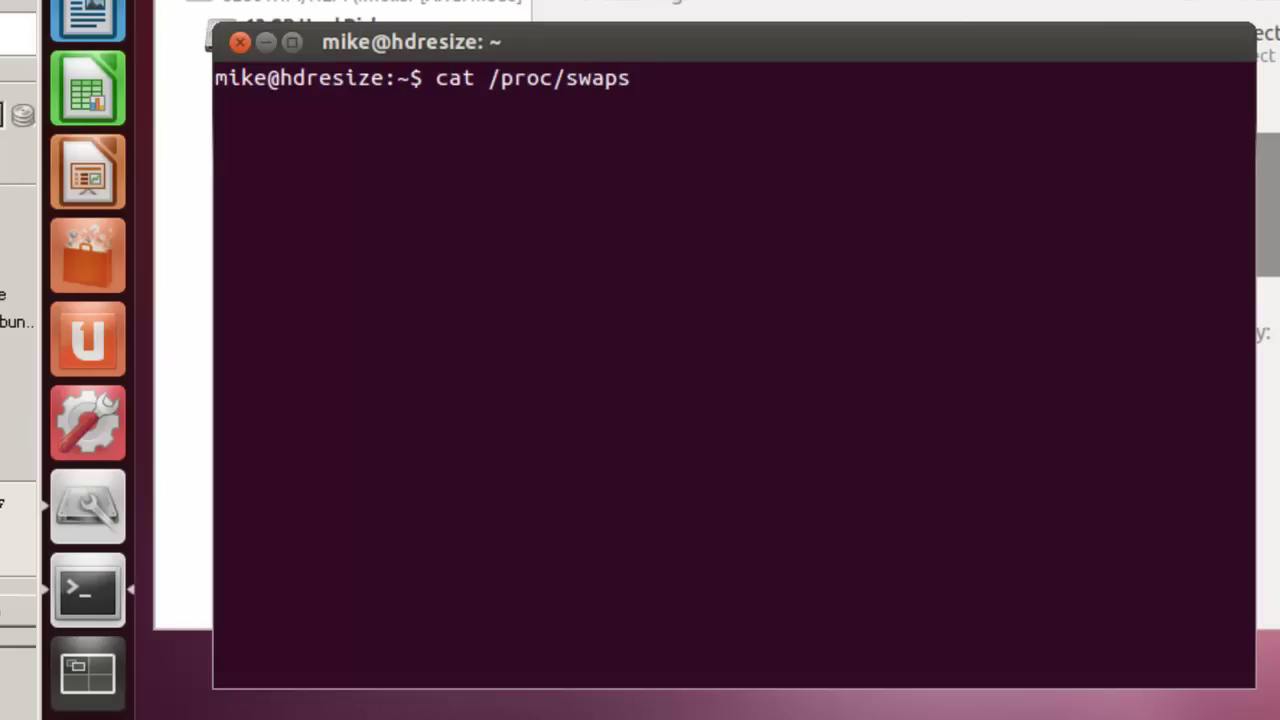
key(Return)
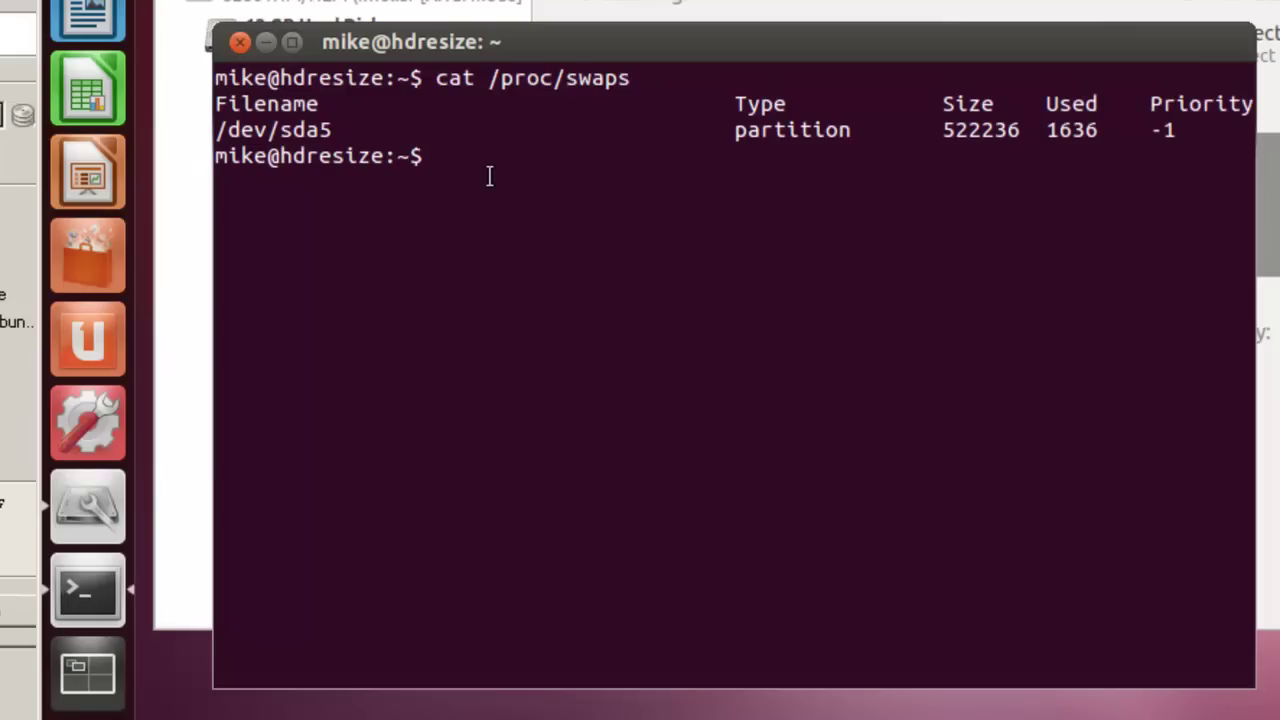
text(top)
key(Return)
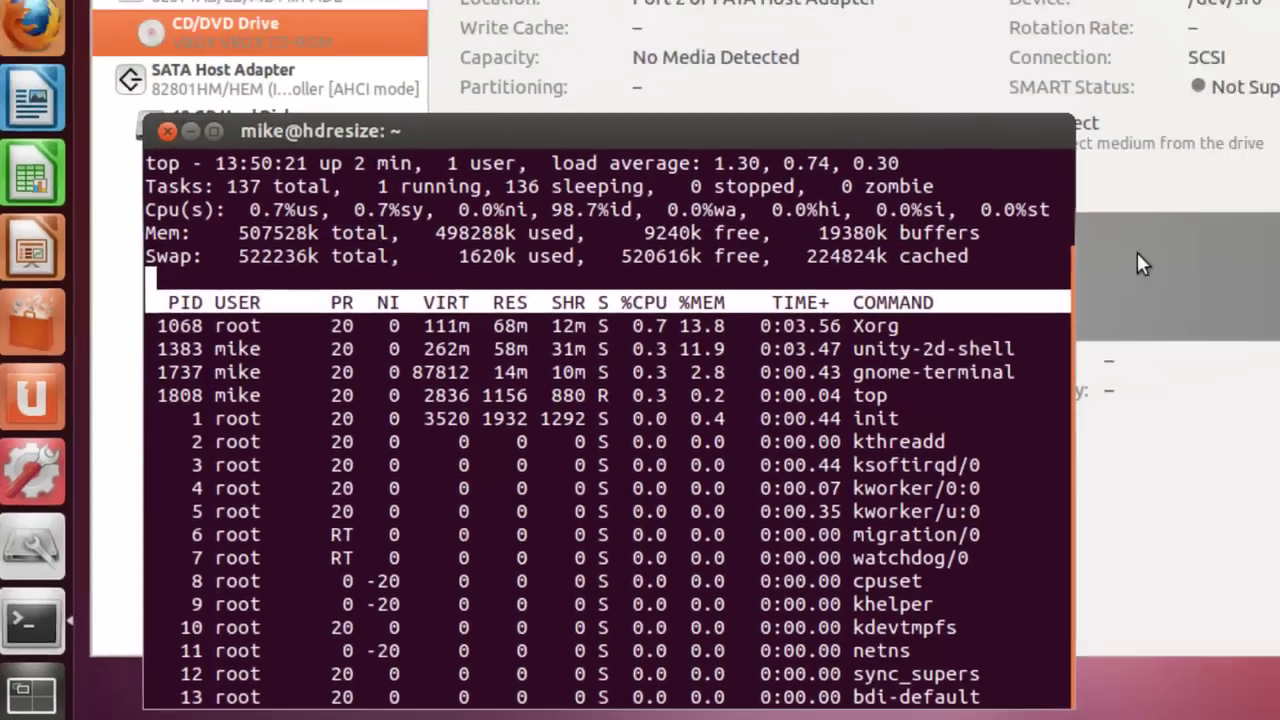
Raise Disk Utility above the terminal to show the 12 GB ext4 /dev/sda1 volume.
click(1265, 170)
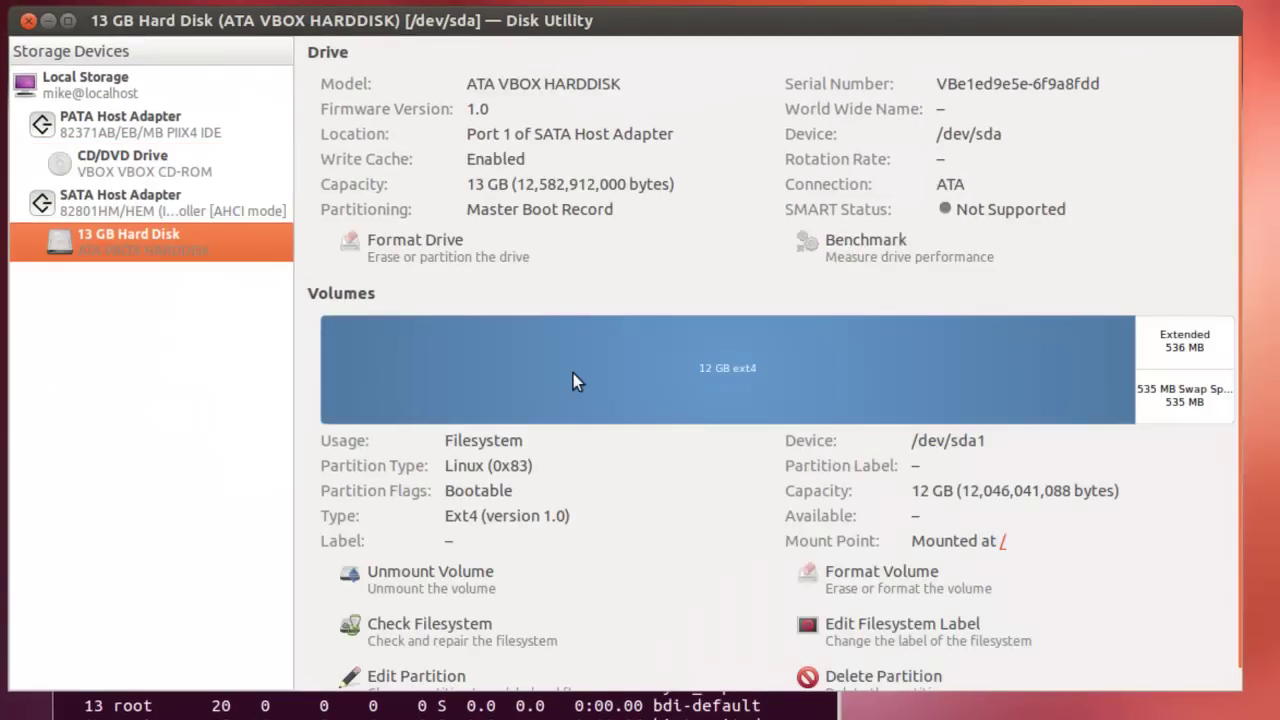